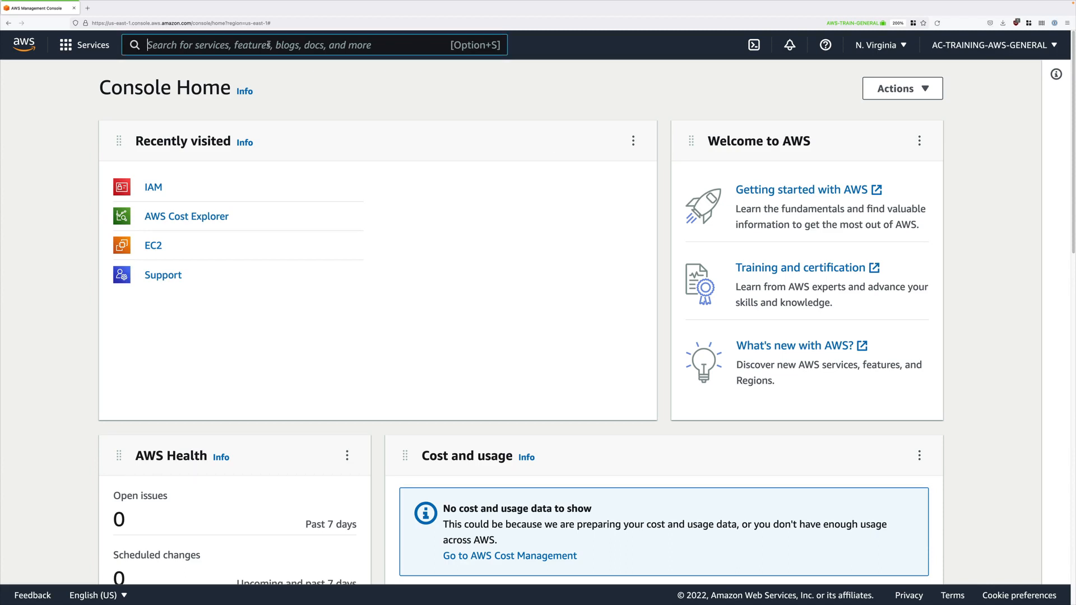
Search the services for iam, open the IAM dashboard and dismiss its new-experience banner.
{"action": "type", "text": "iam"}
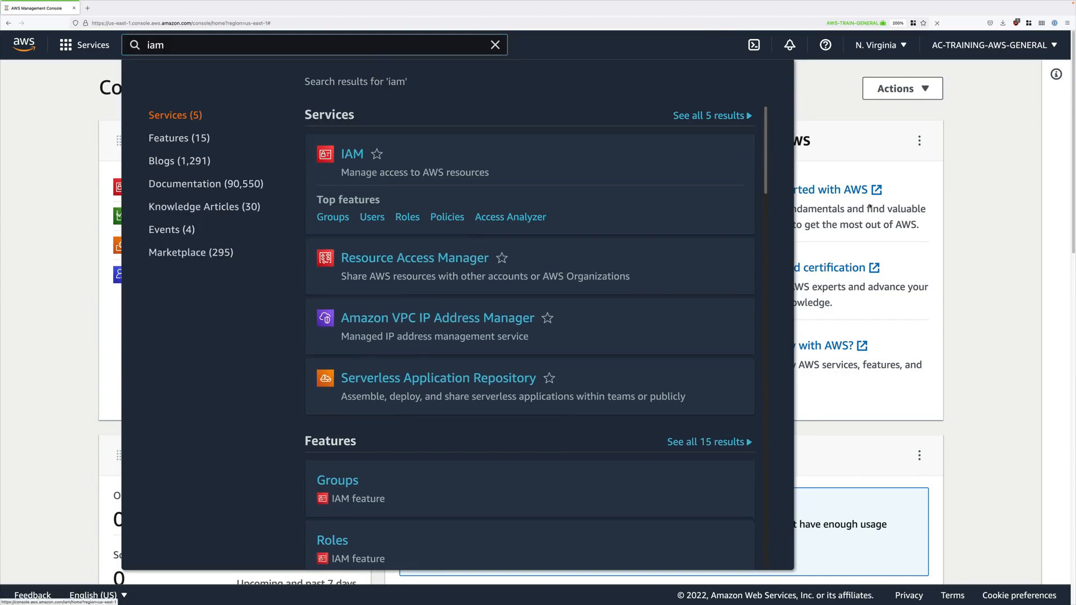
{"action": "key", "text": "Return"}
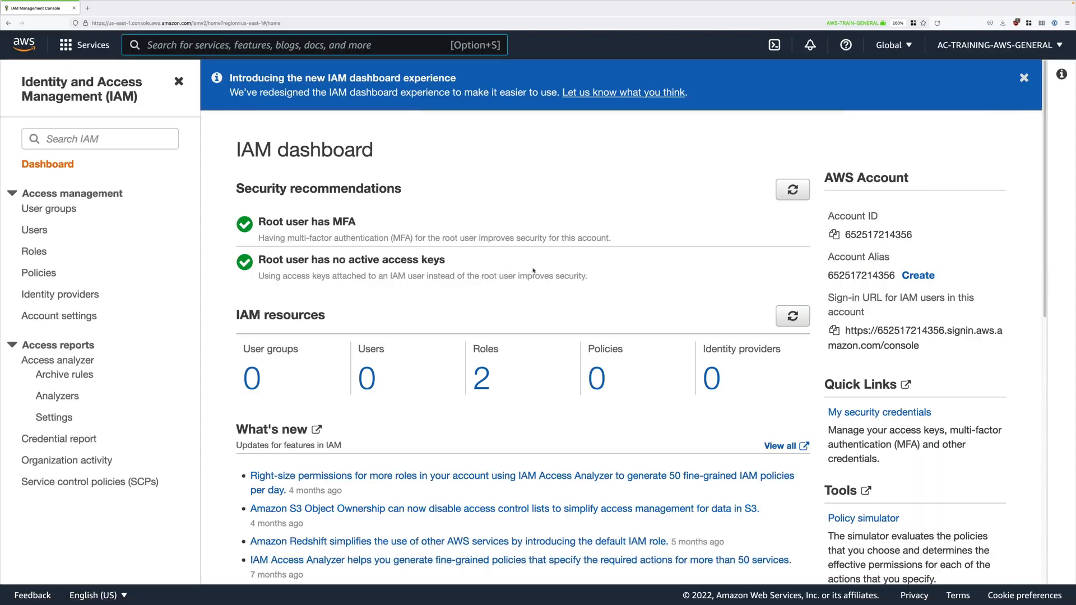
{"action": "left_click", "coordinate": [1023, 78]}
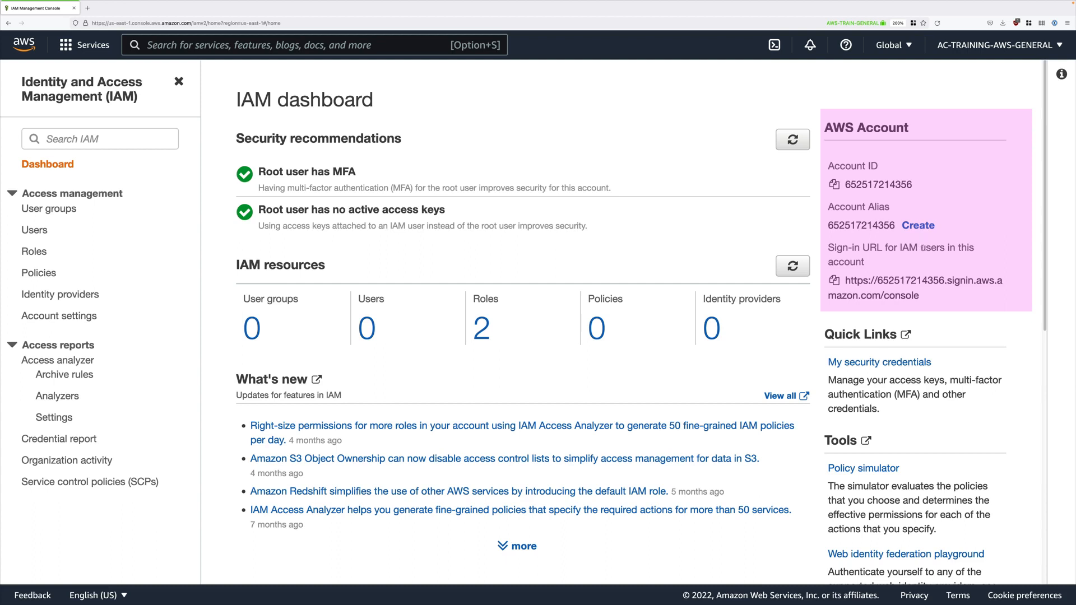
Examine the IAM users' sign-in URL and the current account alias in the AWS Account details.
{"action": "left_click_drag", "start_coordinate": [928, 294], "coordinate": [845, 280]}
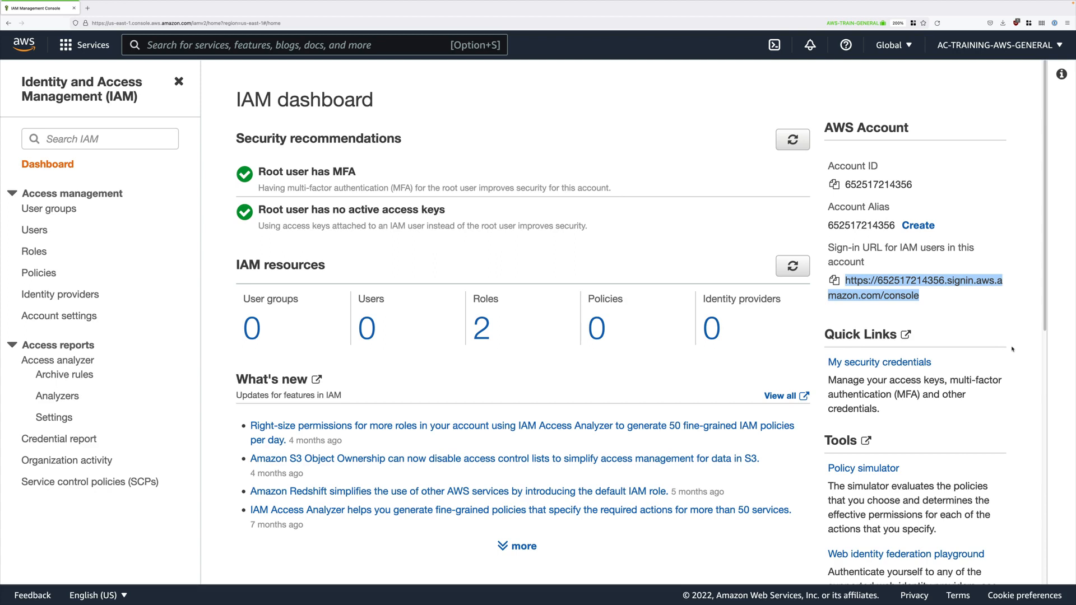
{"action": "left_click", "coordinate": [822, 207]}
{"action": "left_click_drag", "start_coordinate": [825, 207], "coordinate": [892, 214]}
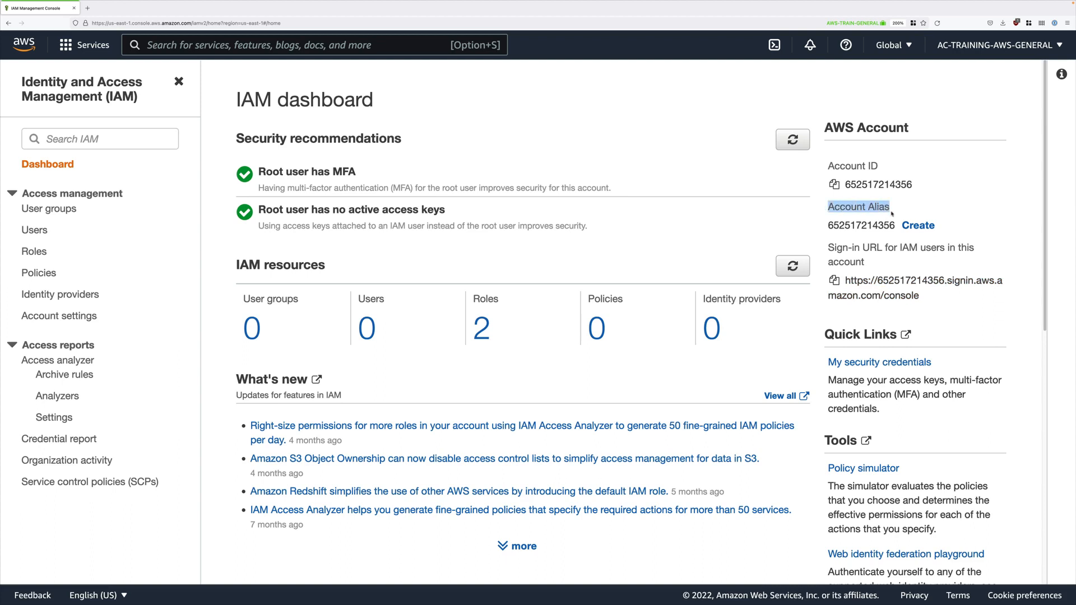
{"action": "left_click_drag", "start_coordinate": [828, 225], "coordinate": [896, 226]}
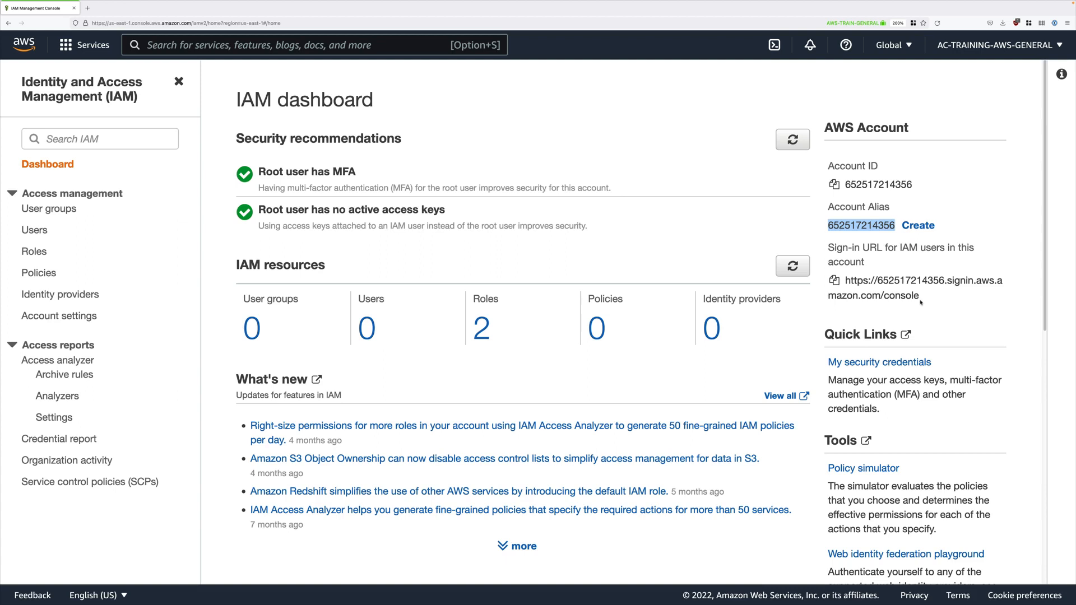
{"action": "left_click", "coordinate": [985, 321]}
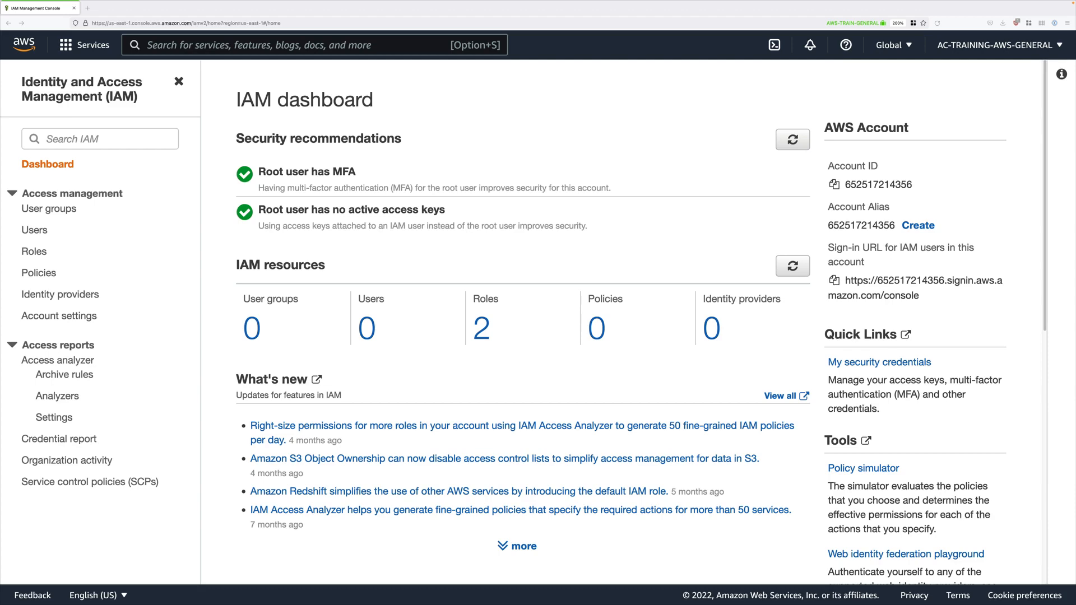
Create the account alias ac-training-aws-general, save it, and check the alias and sign-in URL in the account details.
{"action": "left_click", "coordinate": [917, 226]}
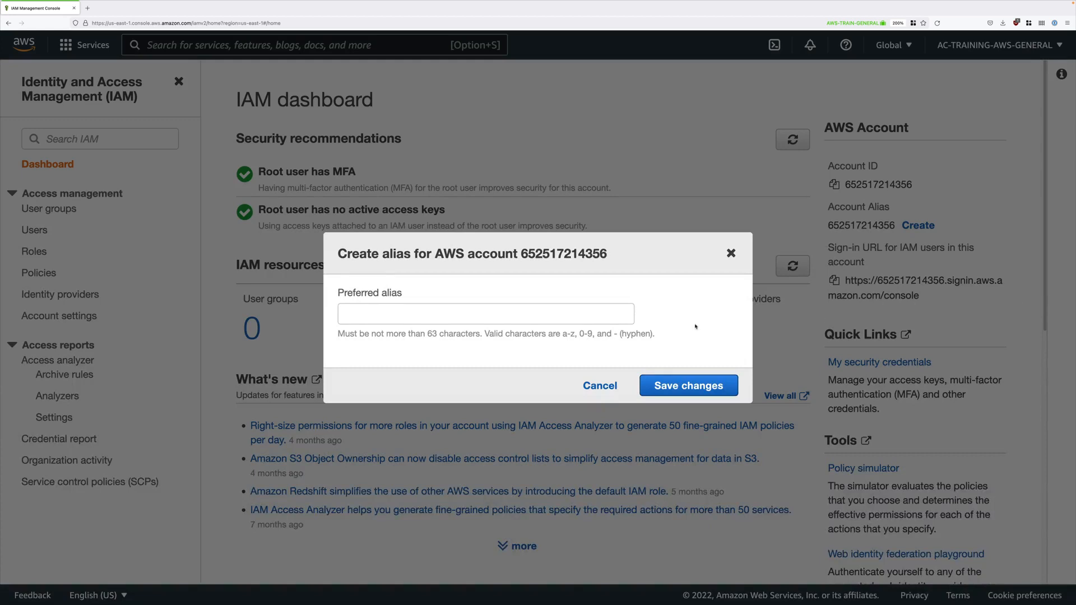
{"action": "left_click", "coordinate": [568, 314]}
{"action": "type", "text": "ac-training-aws-general"}
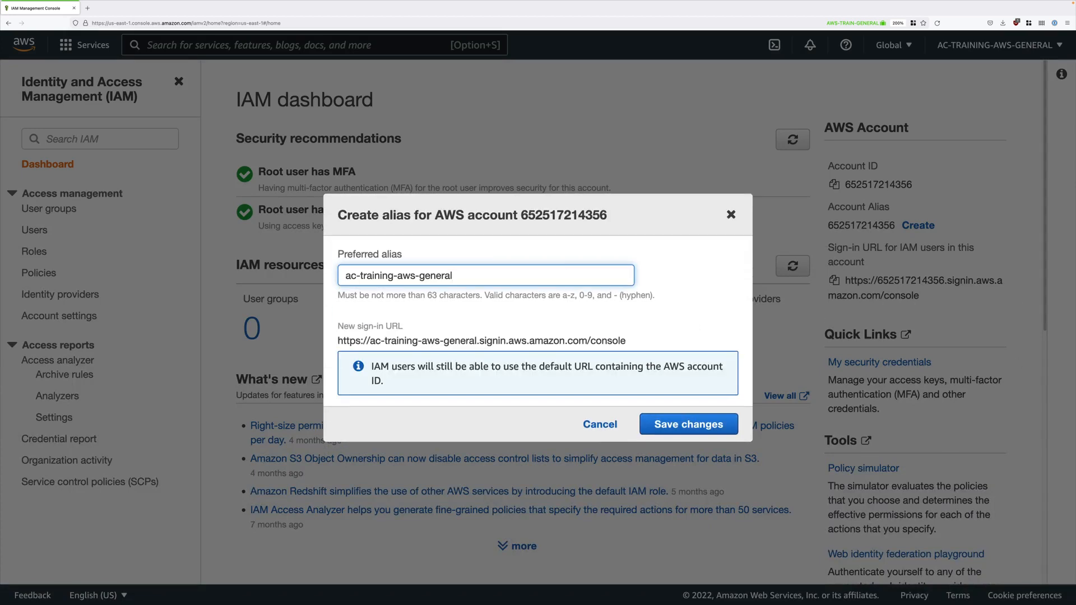
{"action": "left_click", "coordinate": [708, 324]}
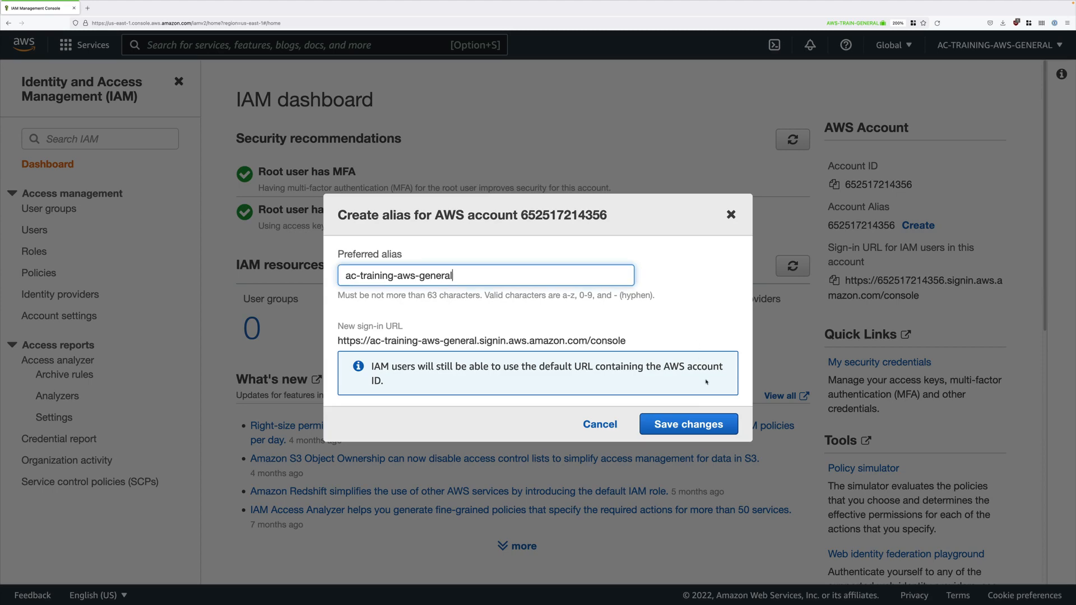
{"action": "left_click", "coordinate": [691, 423]}
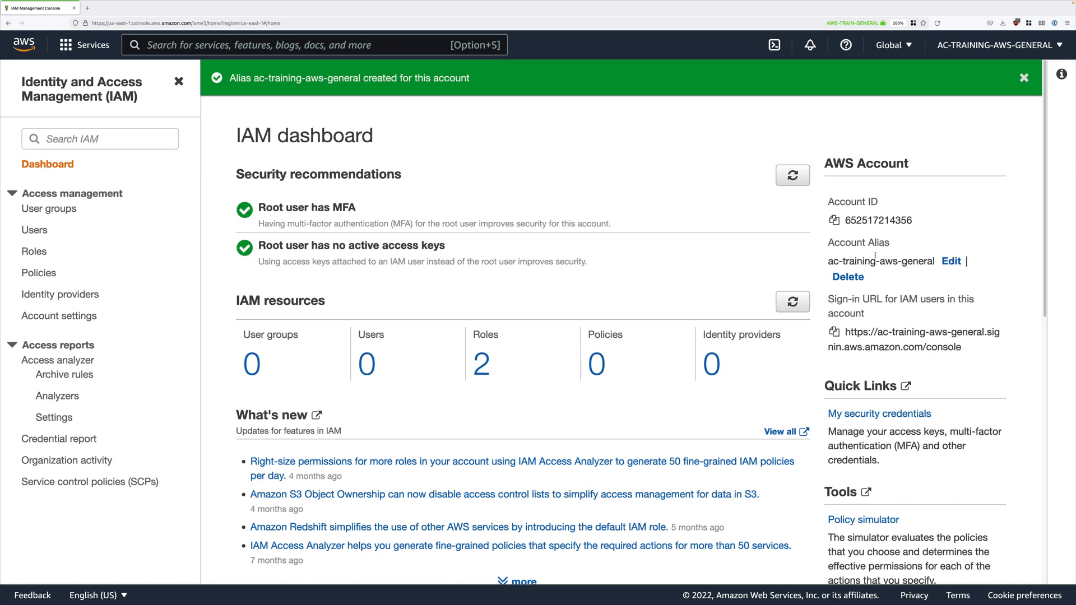
{"action": "left_click_drag", "start_coordinate": [828, 262], "coordinate": [935, 261]}
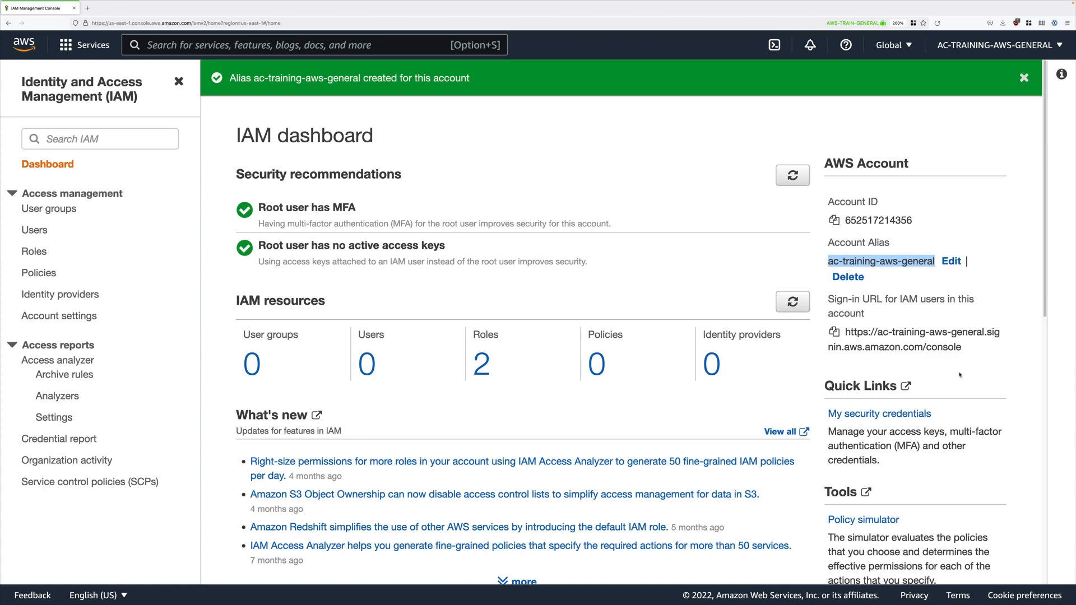
{"action": "left_click_drag", "start_coordinate": [962, 347], "coordinate": [844, 332]}
Start adding a new IAM user from the Users list and set the user name to iamadmin.
{"action": "left_click", "coordinate": [35, 230]}
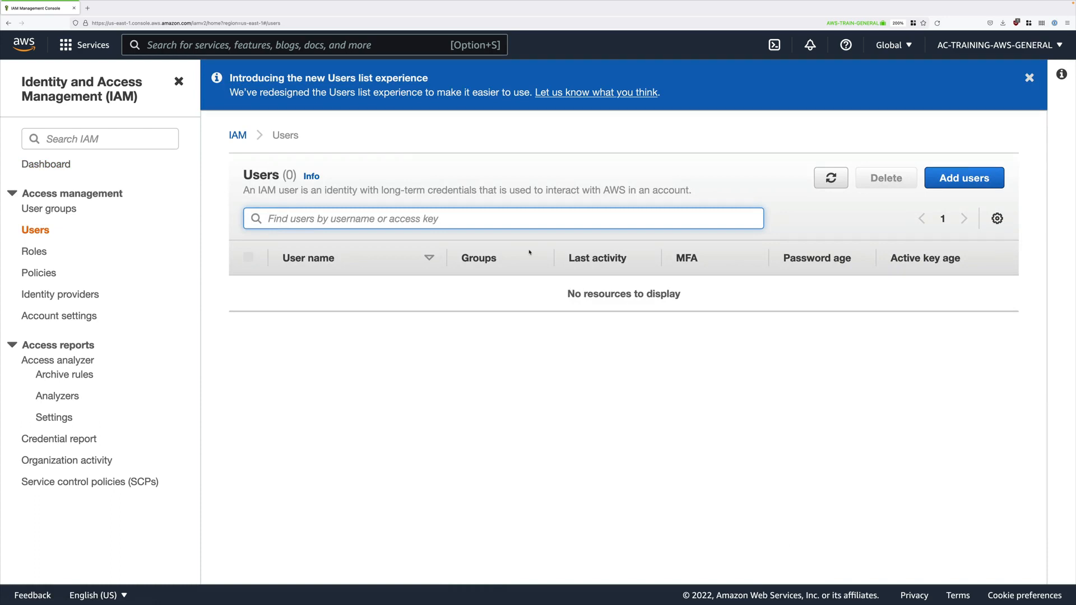
{"action": "left_click", "coordinate": [1029, 78]}
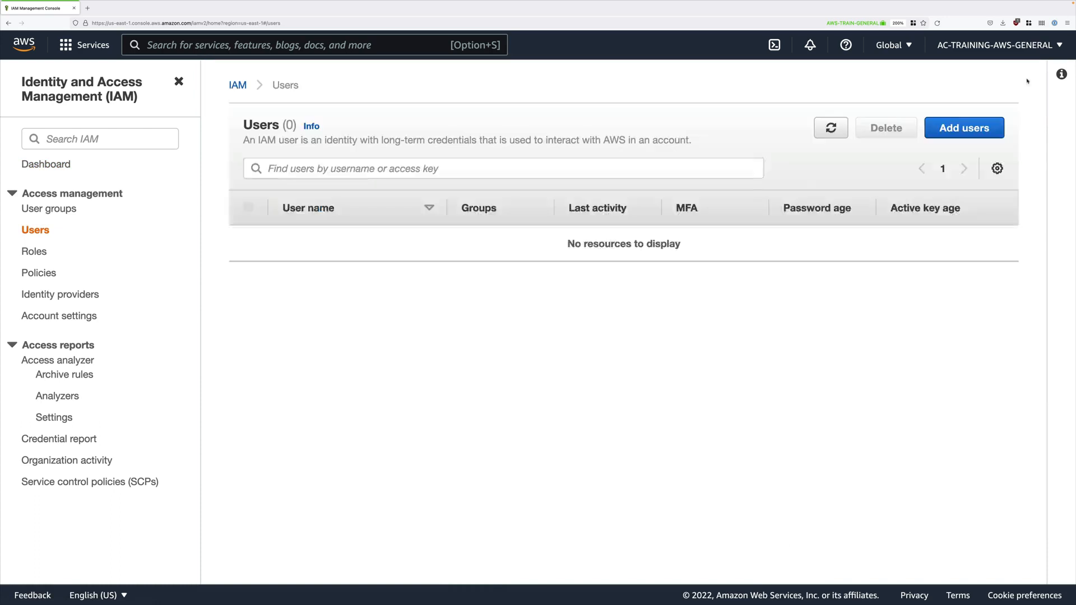
{"action": "left_click", "coordinate": [947, 129]}
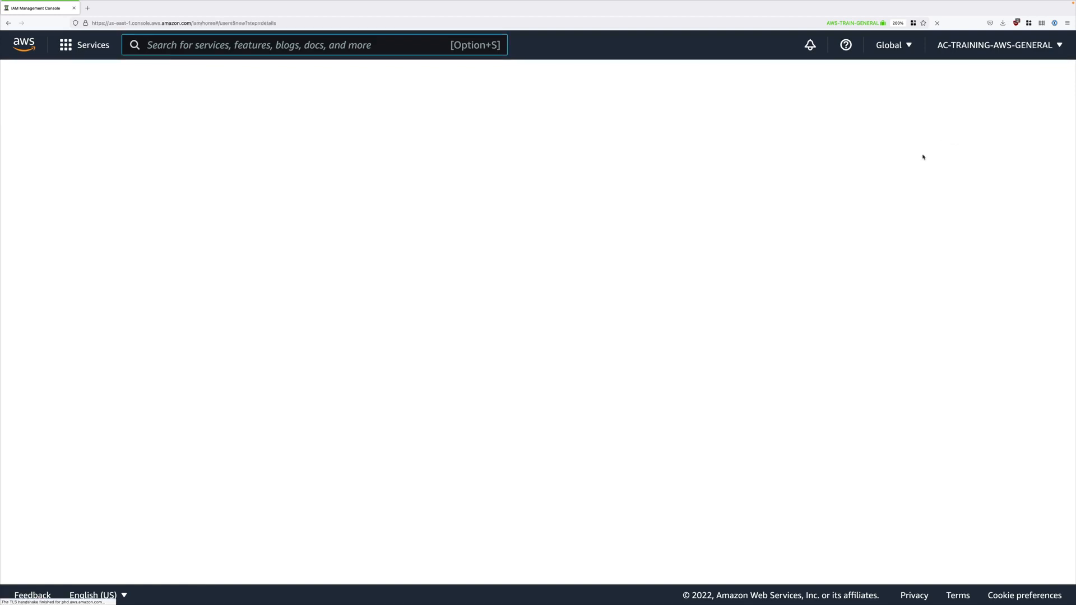
{"action": "left_click", "coordinate": [399, 196]}
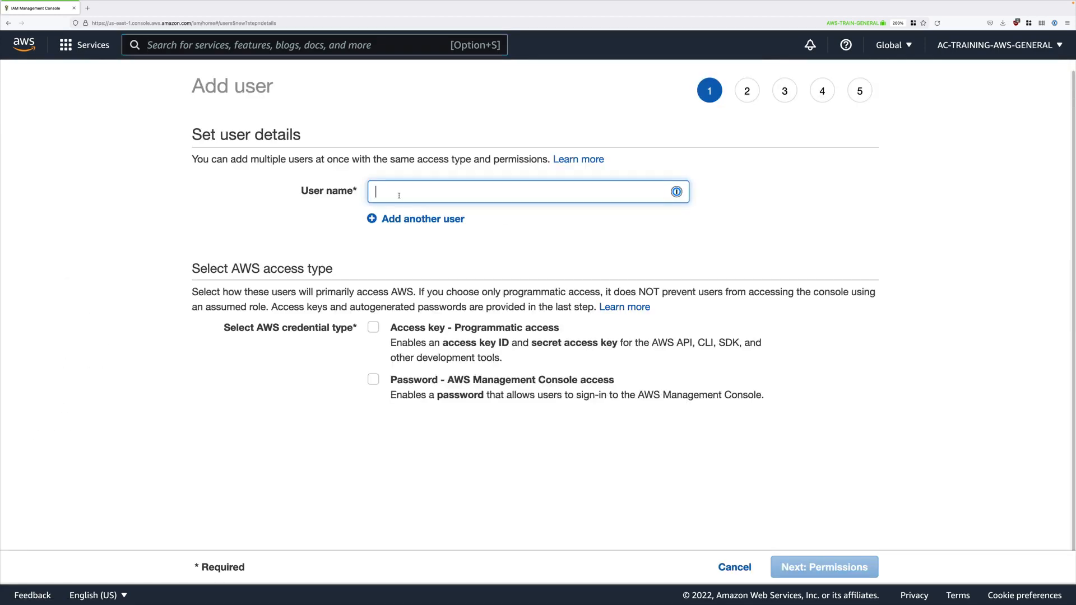
{"action": "type", "text": "iamadmin"}
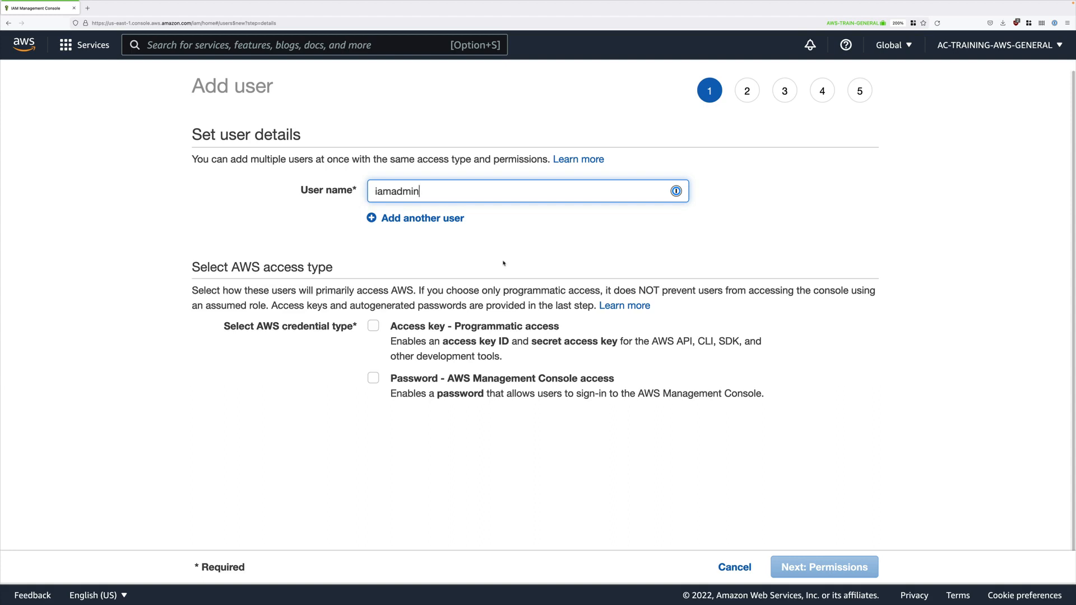
Review the AWS credential types and enable Password - AWS Management Console access for the user.
{"action": "left_click_drag", "start_coordinate": [224, 327], "coordinate": [353, 326]}
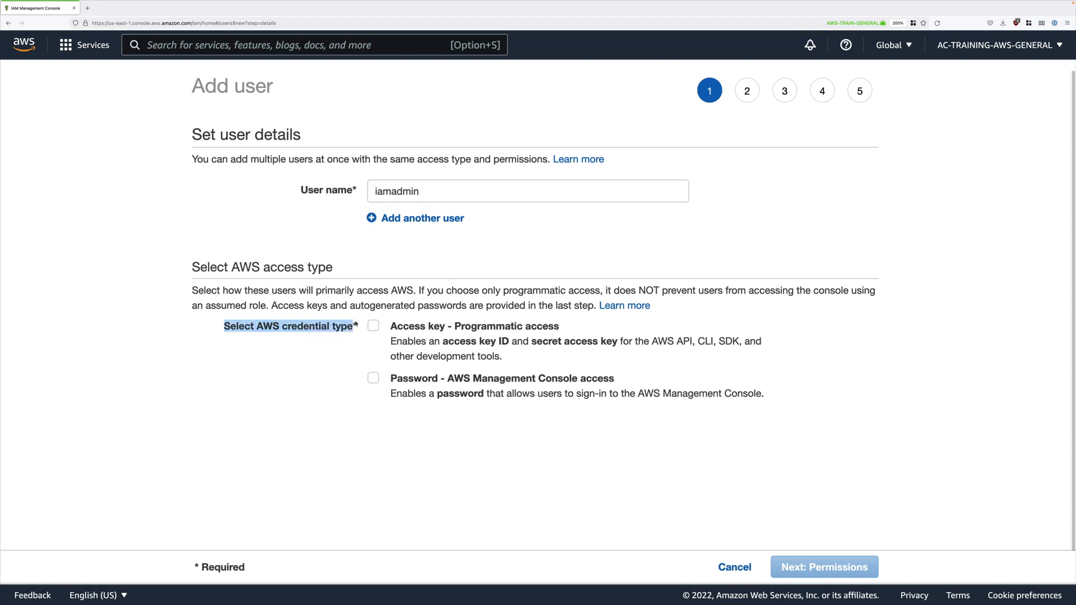
{"action": "left_click", "coordinate": [321, 365]}
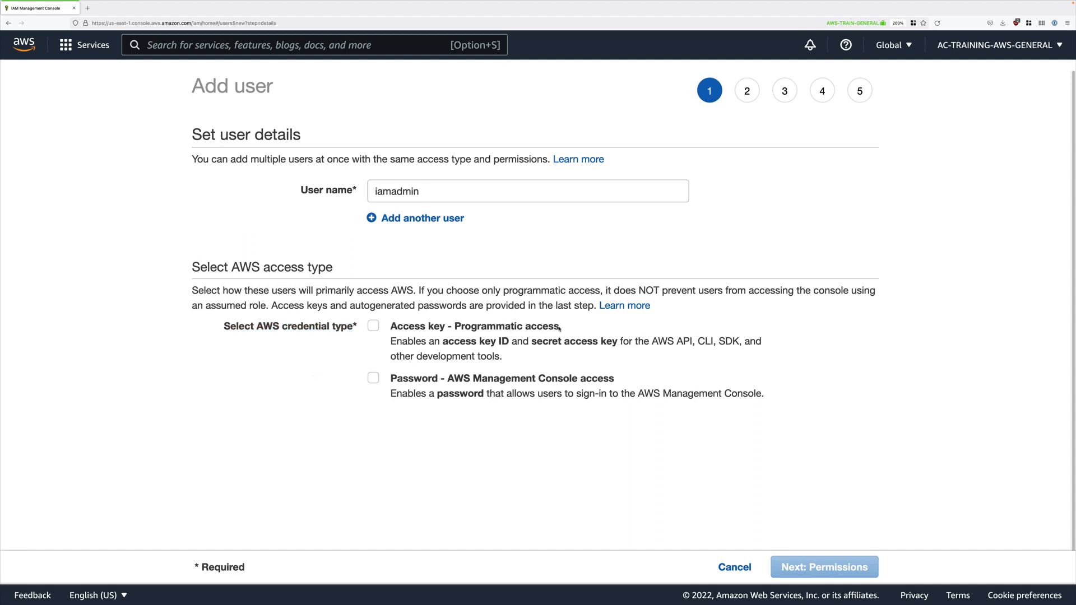
{"action": "left_click_drag", "start_coordinate": [560, 328], "coordinate": [391, 327]}
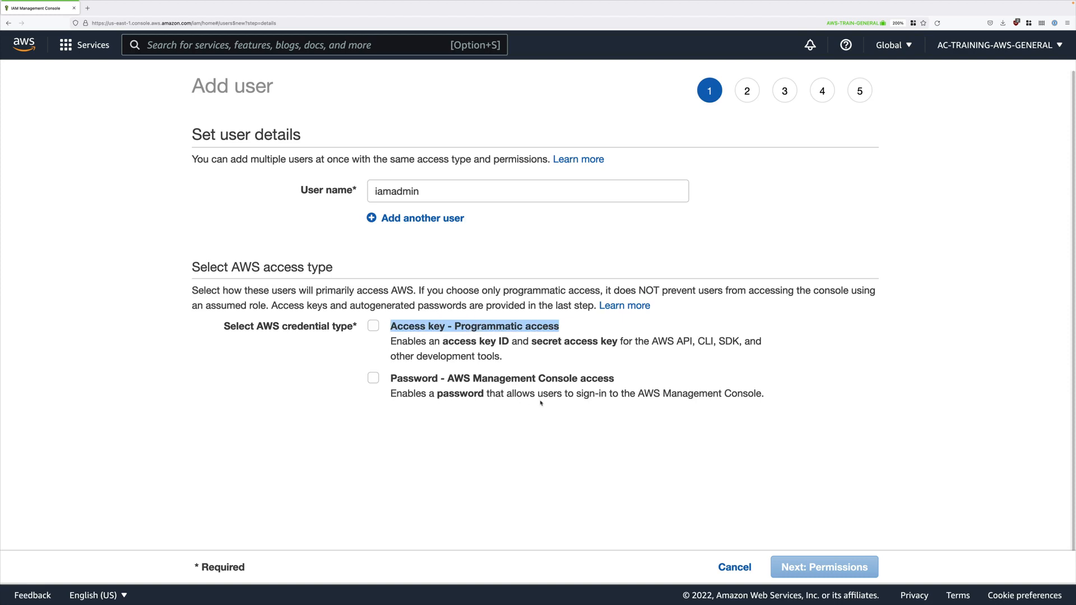
{"action": "left_click_drag", "start_coordinate": [620, 380], "coordinate": [373, 378]}
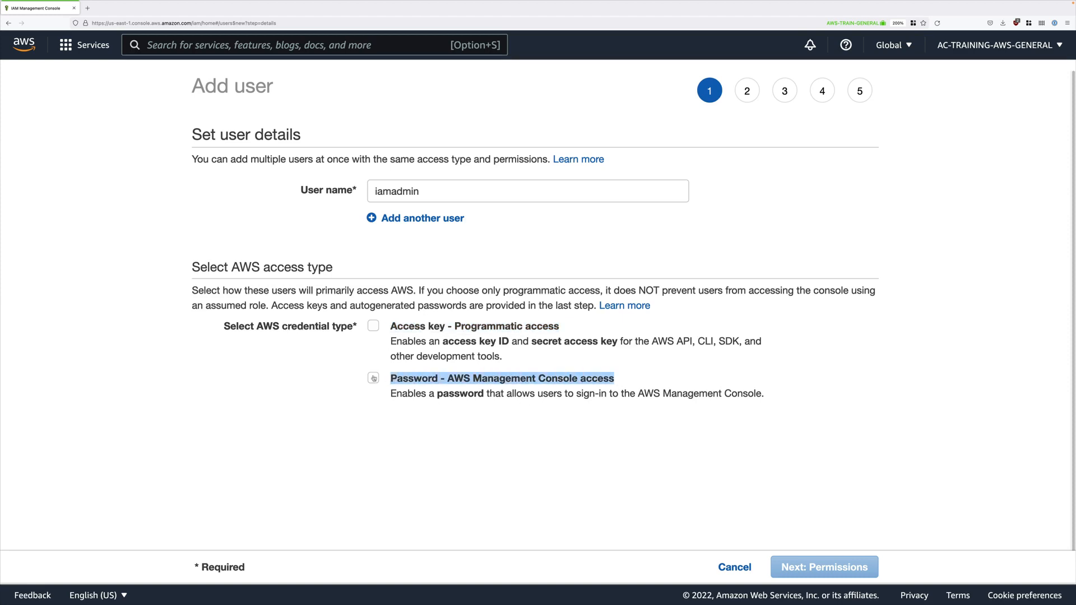
{"action": "left_click", "coordinate": [373, 379]}
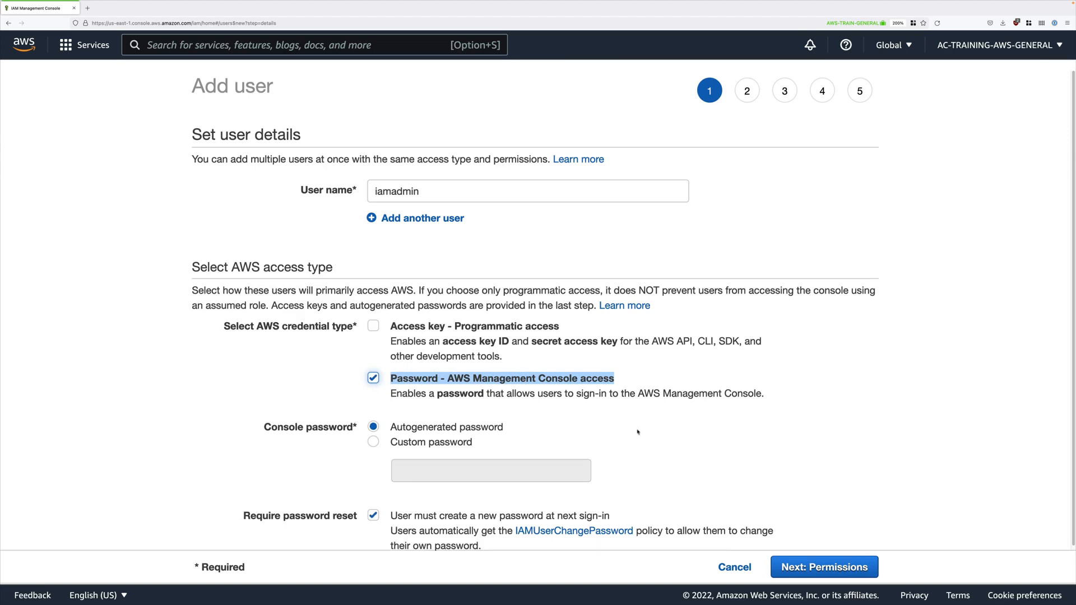
Choose a custom console password and enter it, turn off the required password reset, and continue to permissions.
{"action": "scroll", "coordinate": [638, 432], "scroll_direction": "down", "scroll_amount": 1}
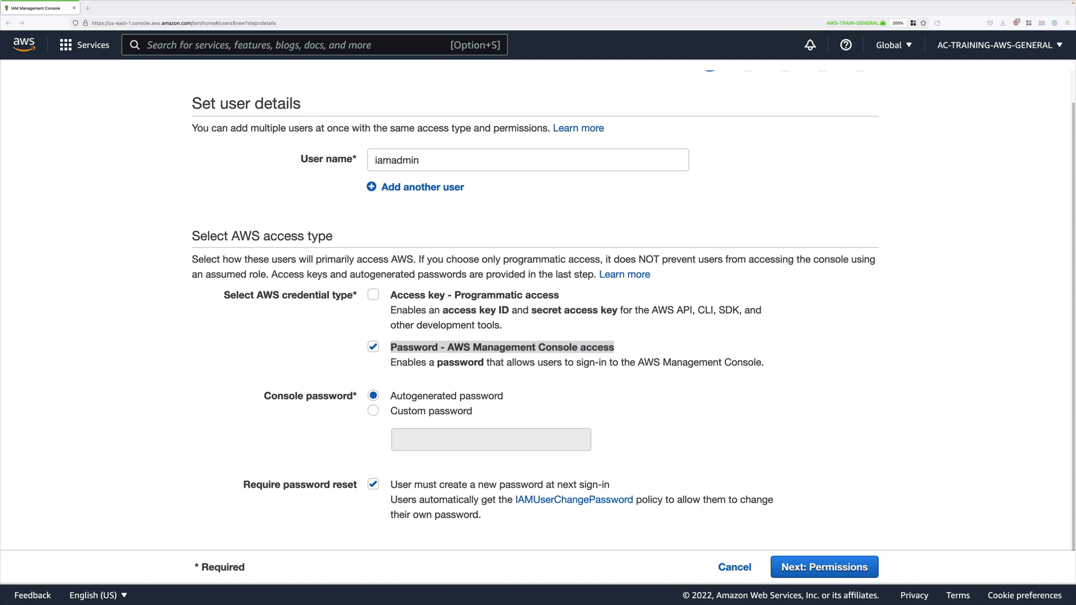
{"action": "left_click", "coordinate": [394, 415]}
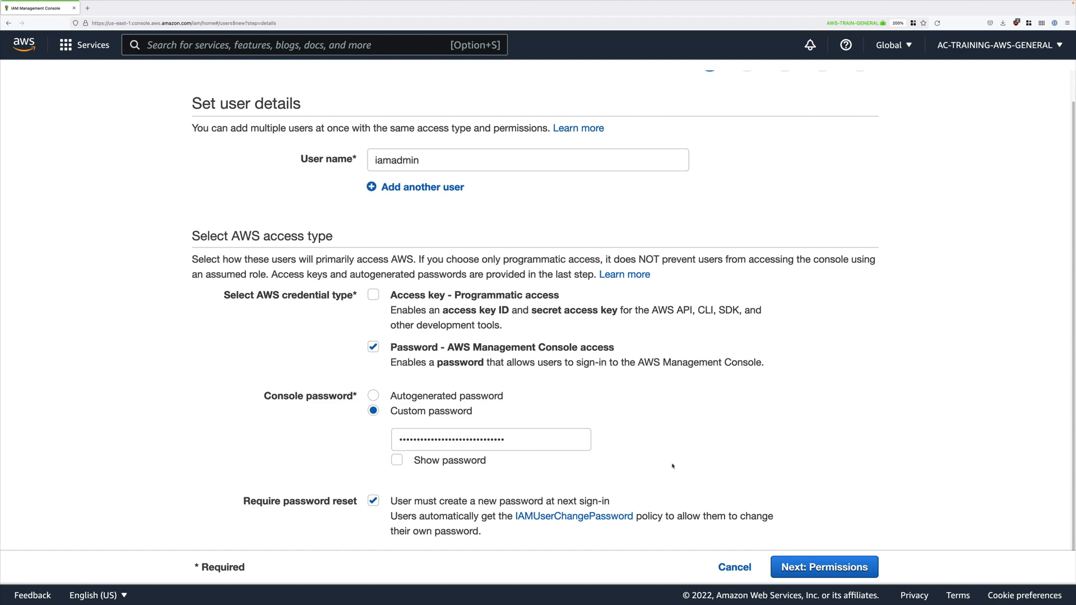
{"action": "left_click", "coordinate": [373, 501]}
{"action": "left_click", "coordinate": [823, 567]}
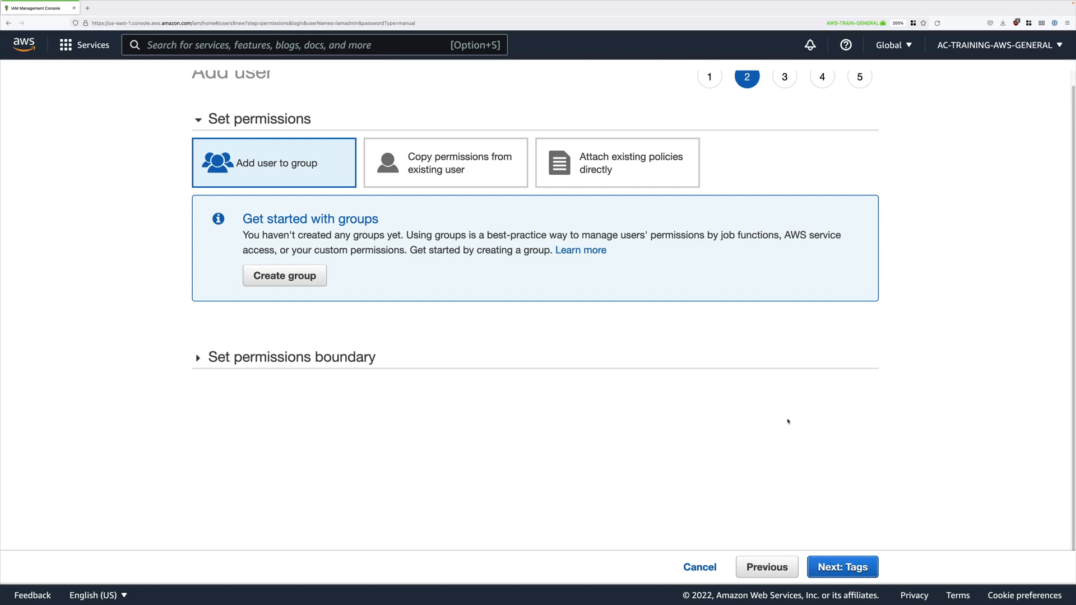
Attach the existing AdministratorAccess policy directly to the user and continue to tags.
{"action": "scroll", "coordinate": [786, 421], "scroll_direction": "up", "scroll_amount": 1}
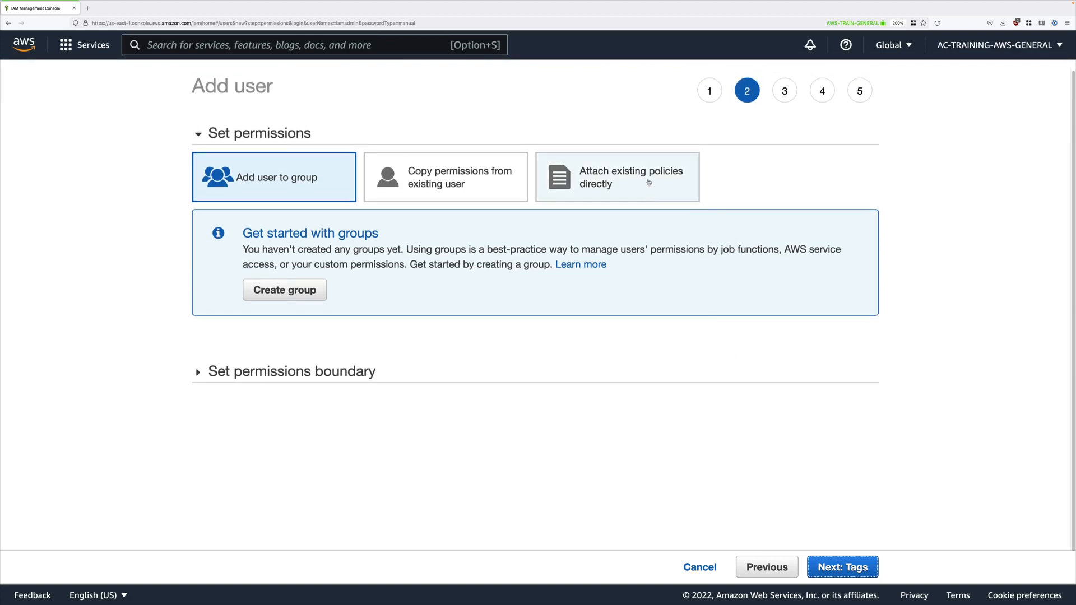
{"action": "left_click", "coordinate": [649, 182]}
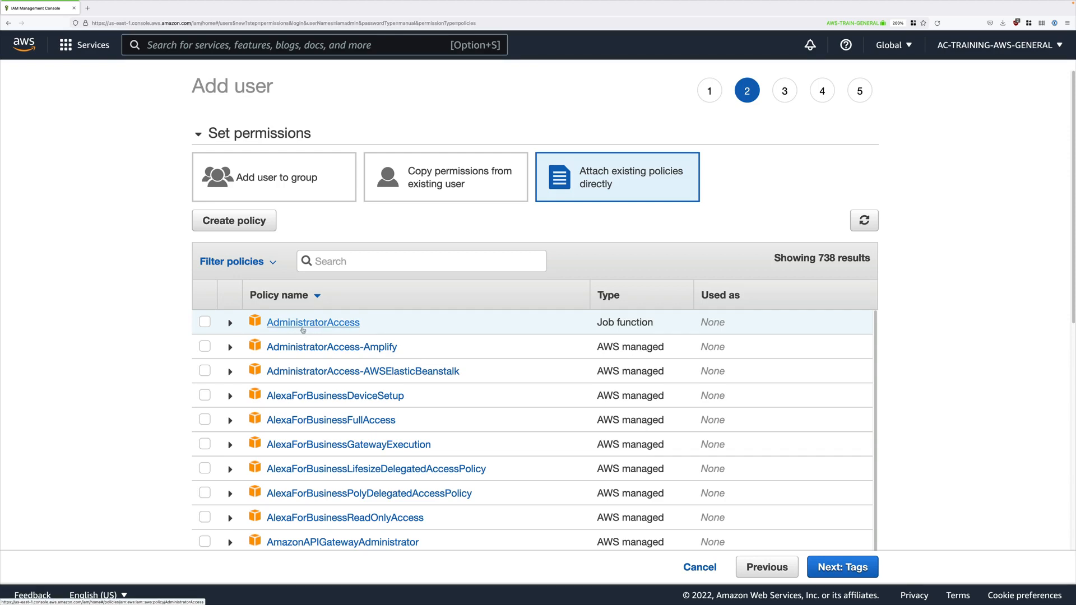
{"action": "left_click", "coordinate": [205, 322]}
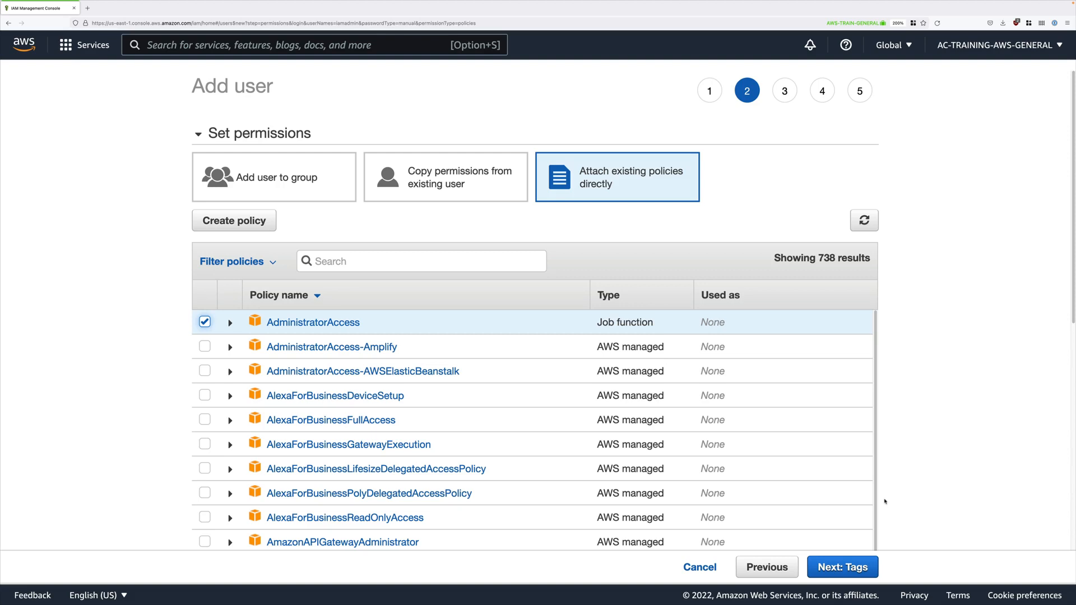
{"action": "left_click", "coordinate": [862, 562]}
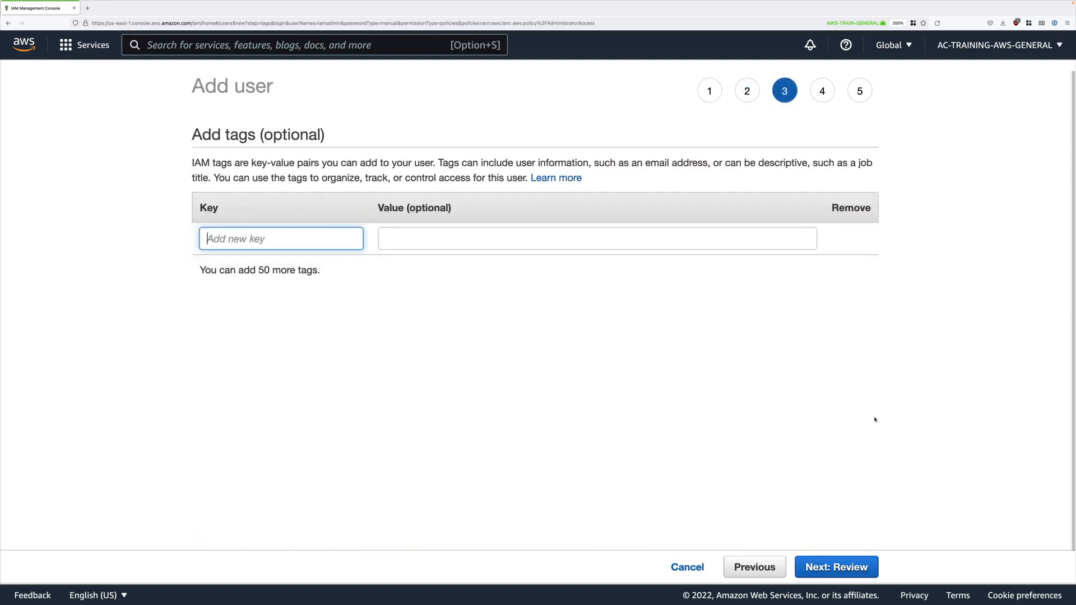
Skip the tags, create the reviewed iamadmin user, and return to the Users list.
{"action": "left_click", "coordinate": [859, 563]}
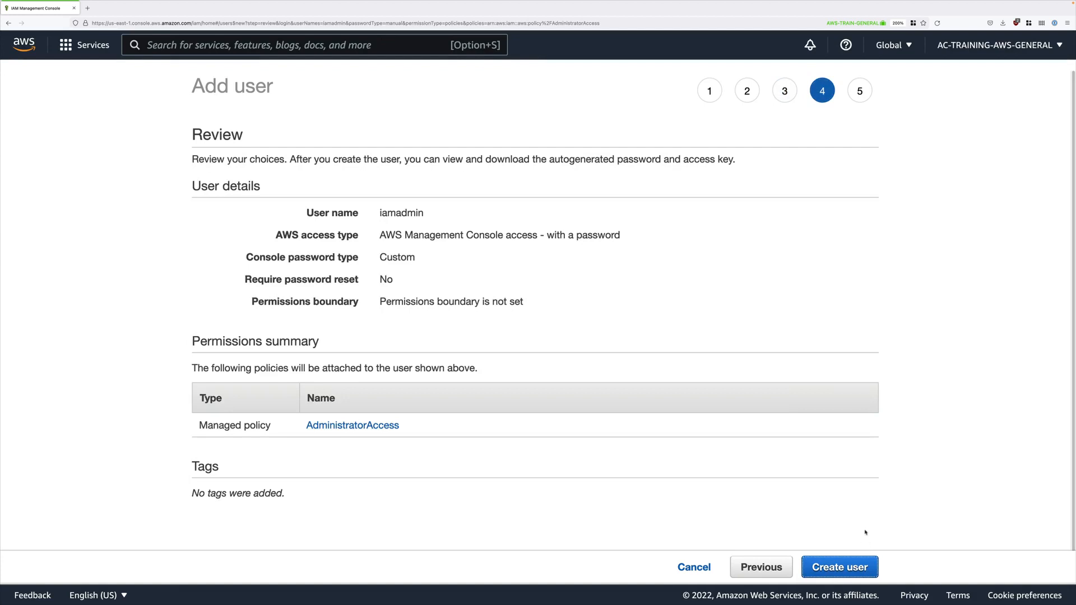
{"action": "left_click", "coordinate": [861, 568]}
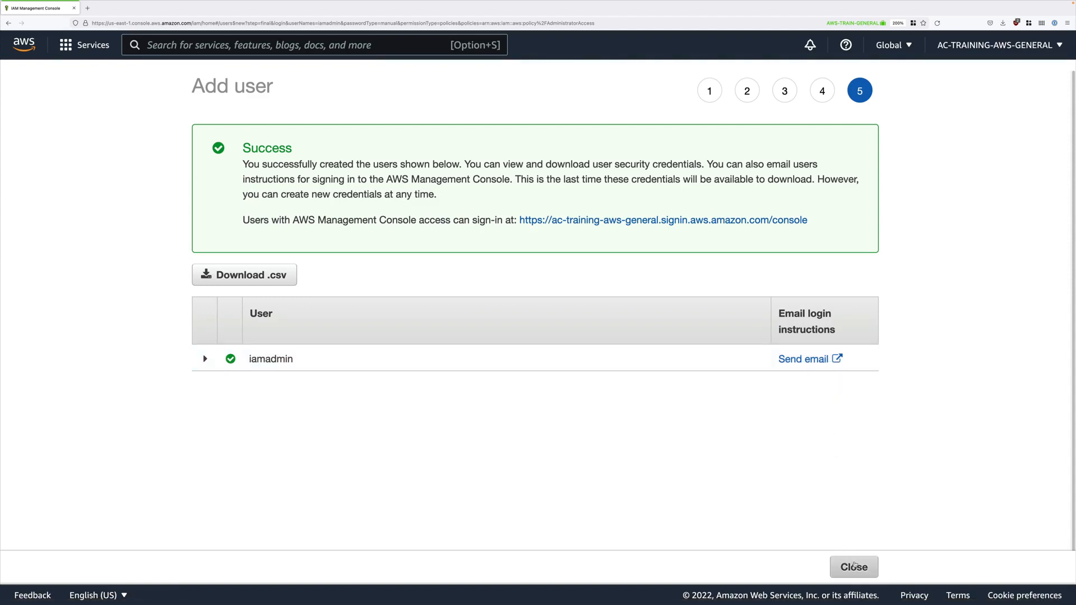
{"action": "left_click", "coordinate": [854, 566]}
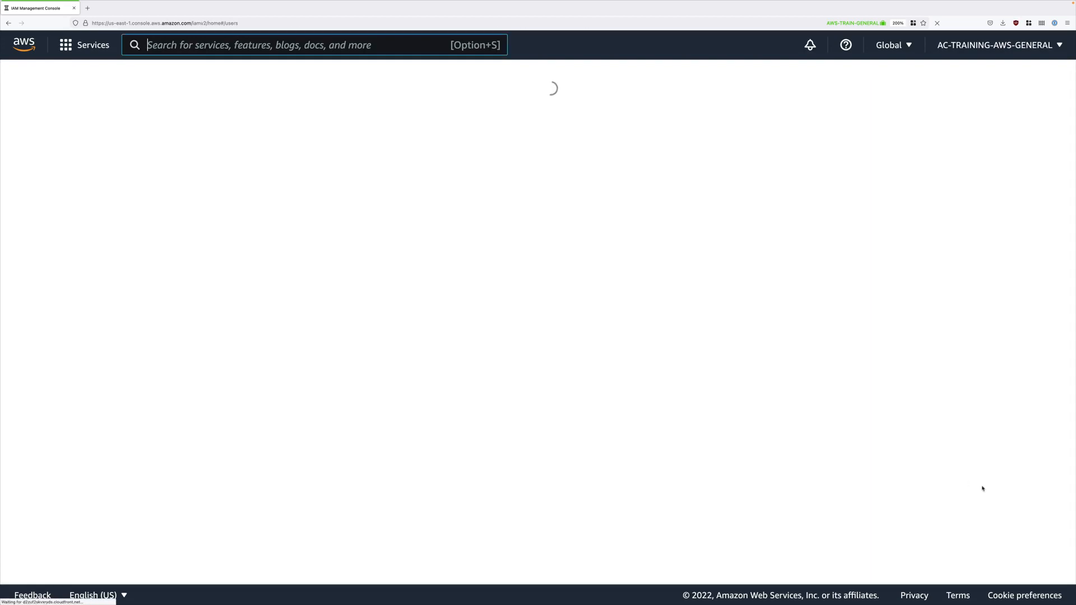
{"action": "left_click", "coordinate": [1032, 80]}
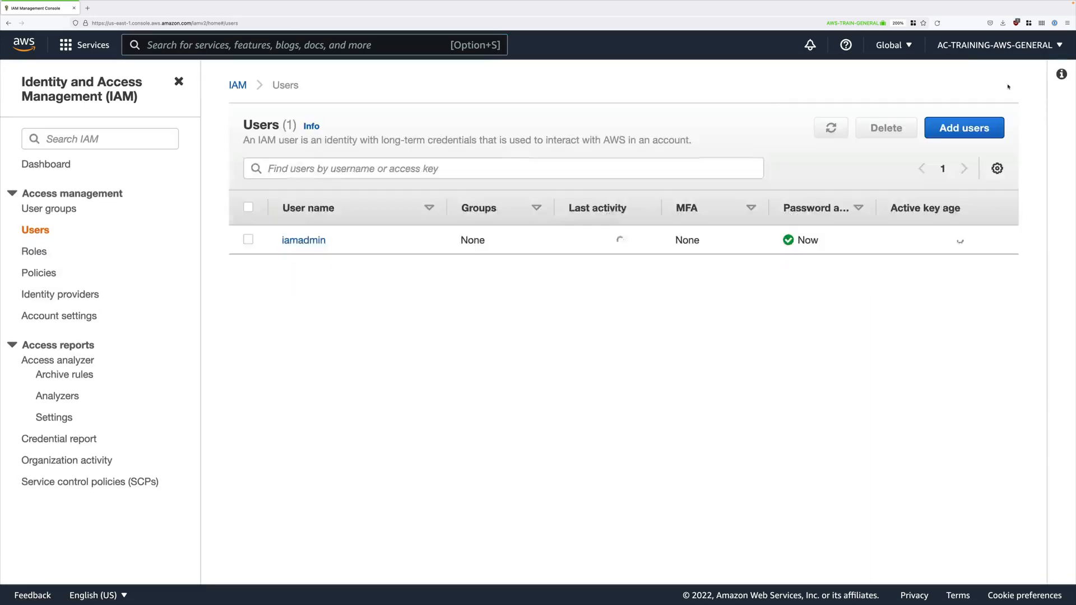
Return to the IAM dashboard and copy the sign-in URL for IAM users.
{"action": "left_click", "coordinate": [48, 163]}
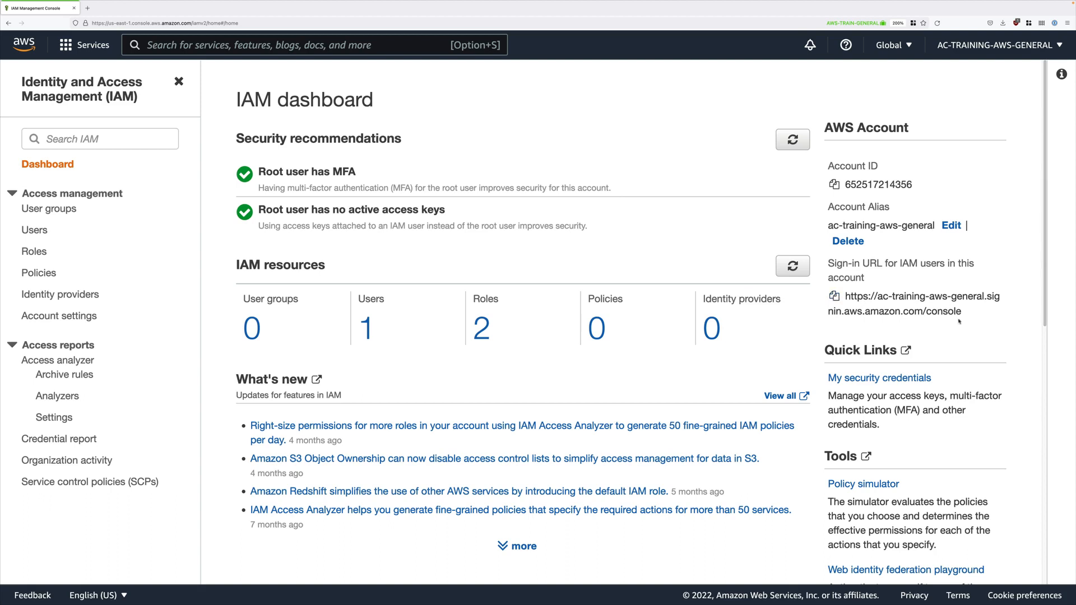
{"action": "left_click", "coordinate": [834, 296]}
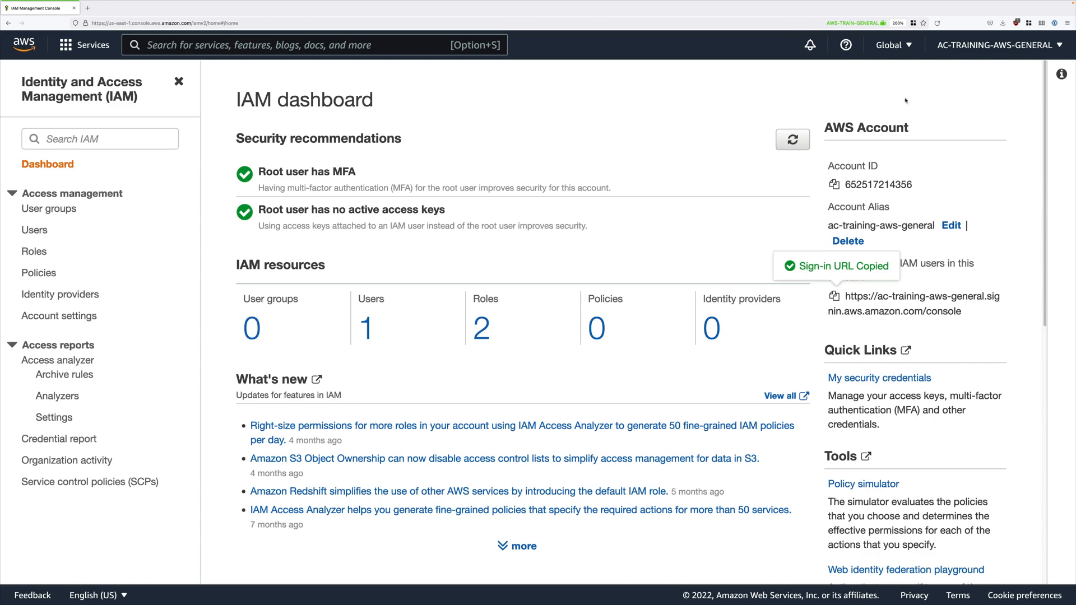
Open the copied IAM sign-in URL and sign in as iamadmin with the account password.
{"action": "left_click", "coordinate": [468, 23]}
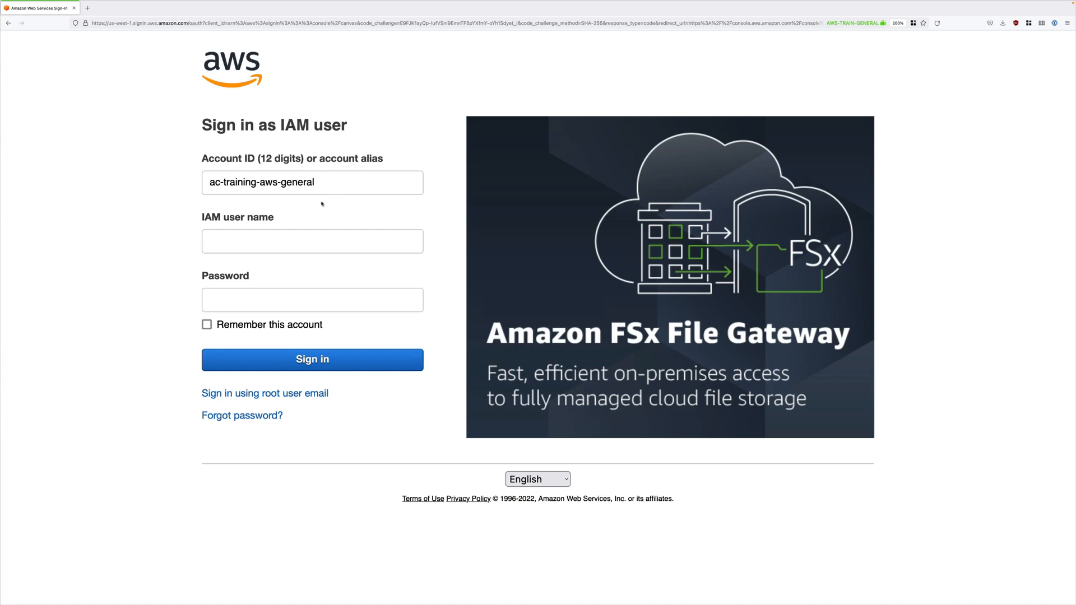
{"action": "type", "text": "iamadmin"}
{"action": "key", "text": "super+v"}
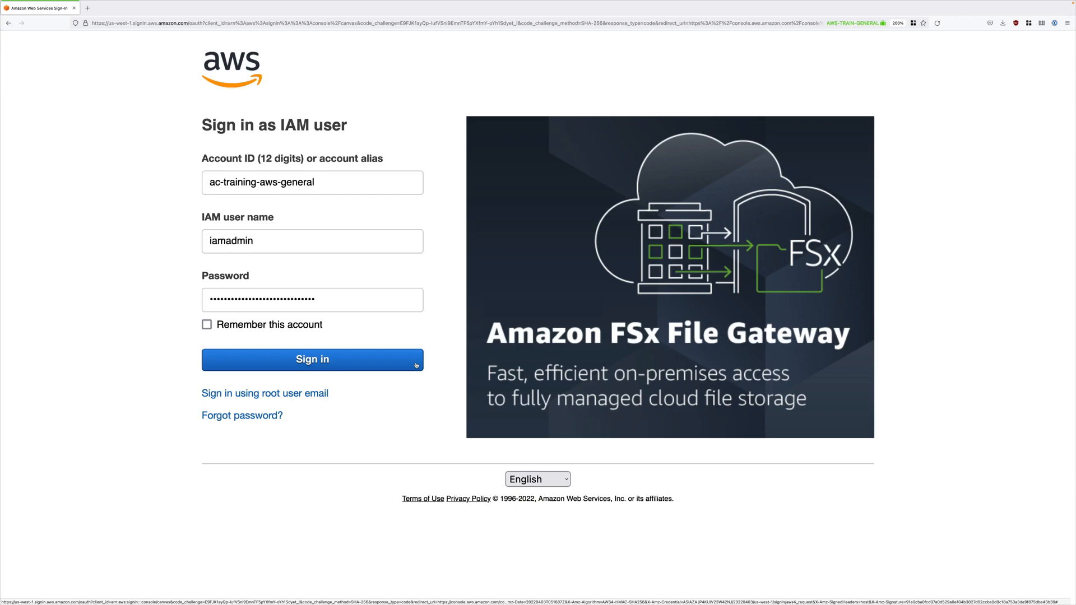
{"action": "left_click", "coordinate": [416, 366]}
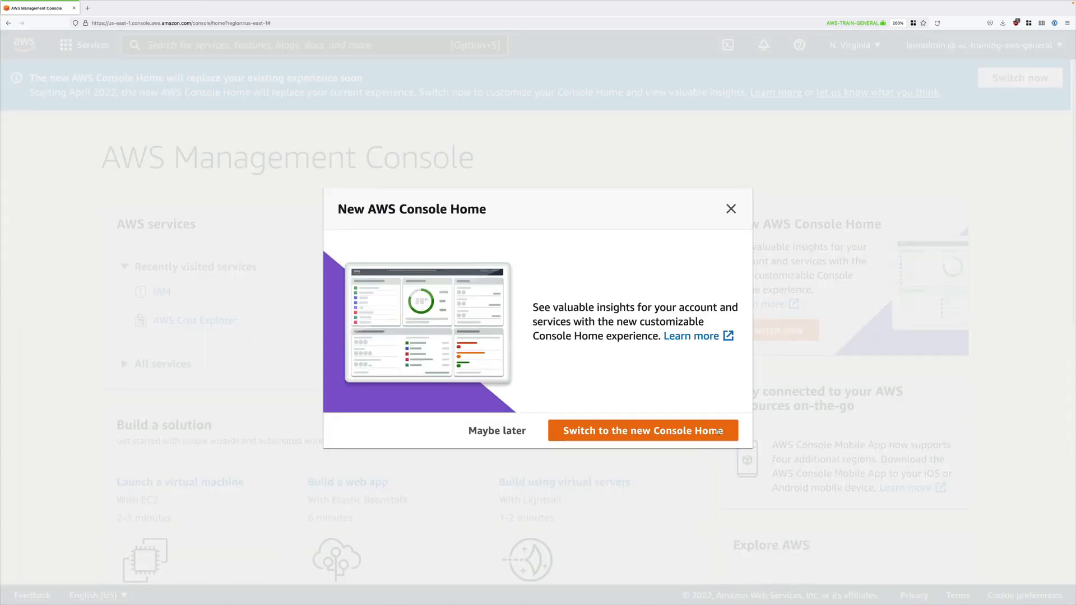
Switch to the new Console Home and close its information pane.
{"action": "left_click", "coordinate": [717, 431]}
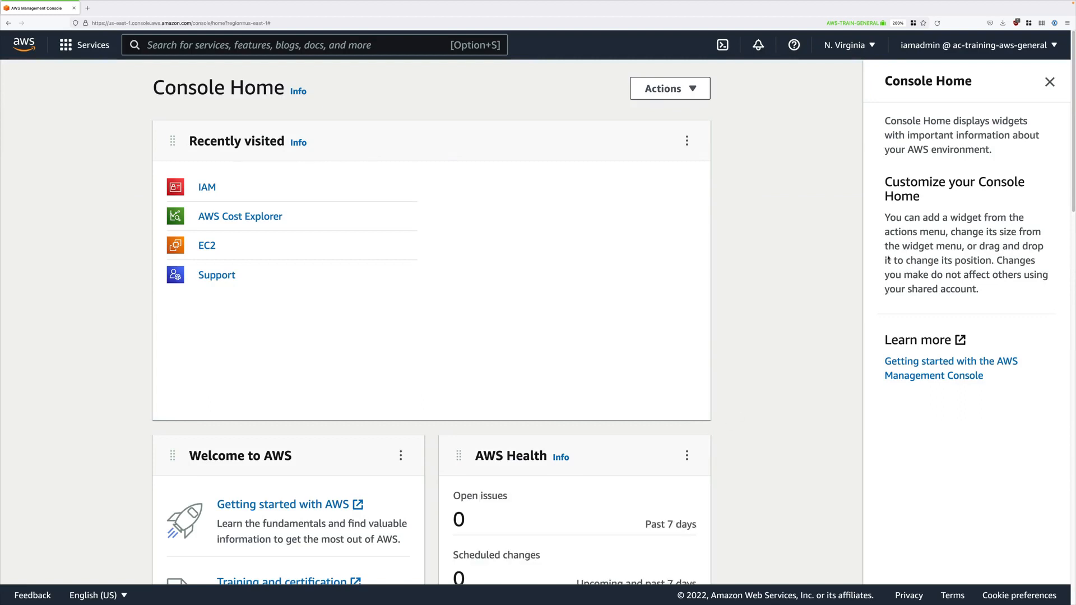
{"action": "left_click", "coordinate": [1050, 82]}
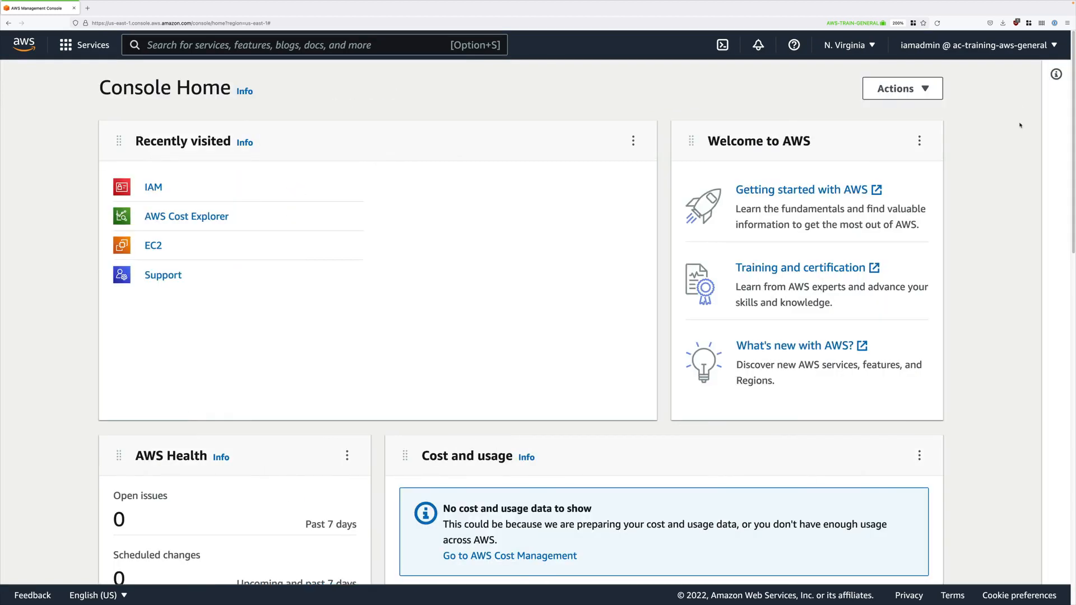
In the iamadmin user's security credentials, start assigning a virtual MFA device and reveal its QR code.
{"action": "left_click", "coordinate": [1021, 49]}
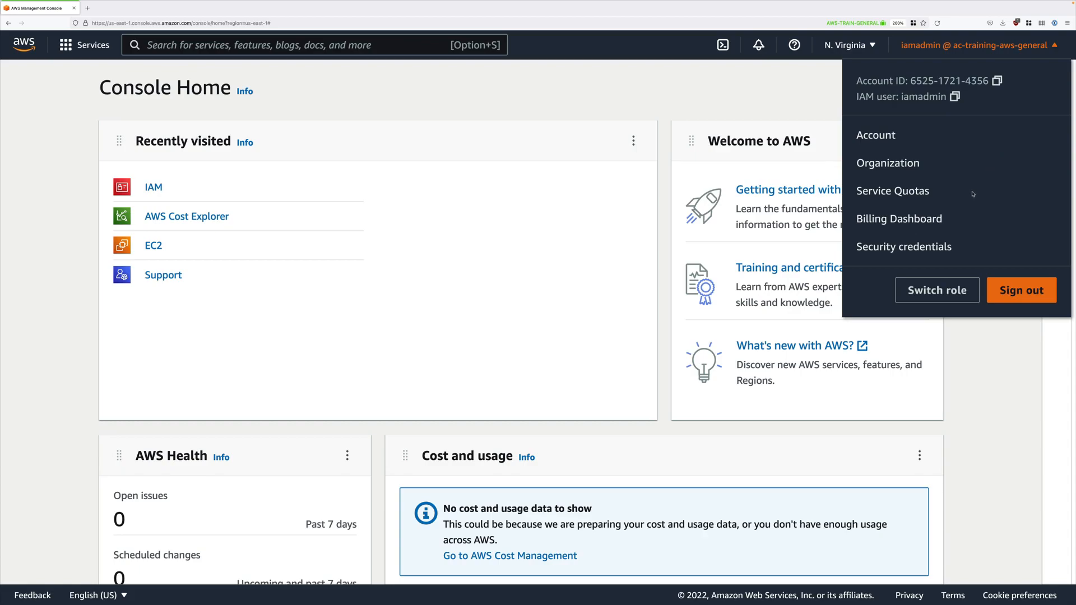
{"action": "left_click", "coordinate": [919, 247]}
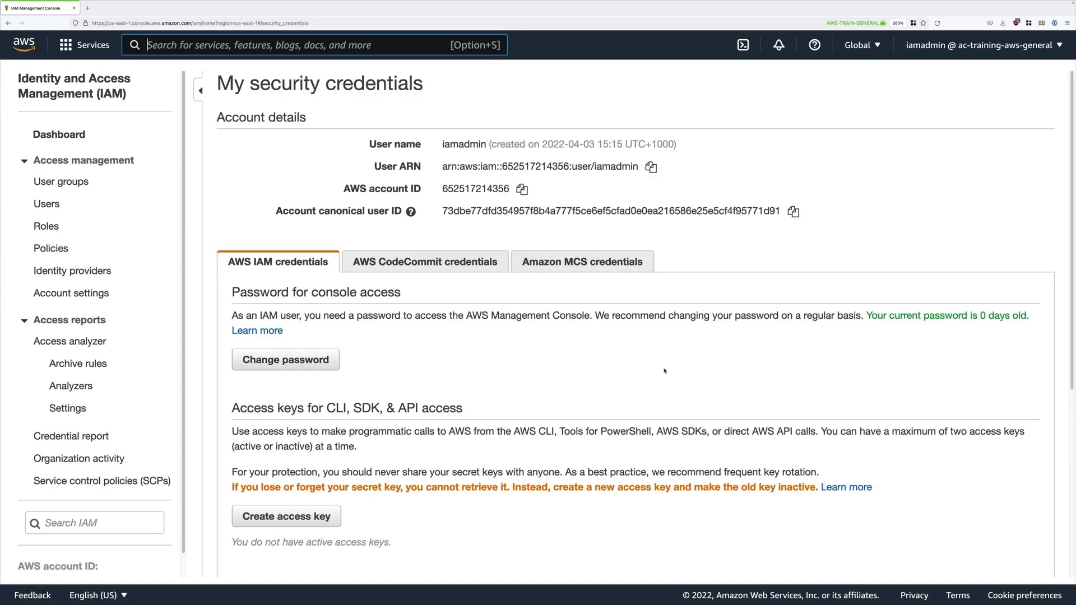
{"action": "scroll", "coordinate": [664, 371], "scroll_direction": "down", "scroll_amount": 5}
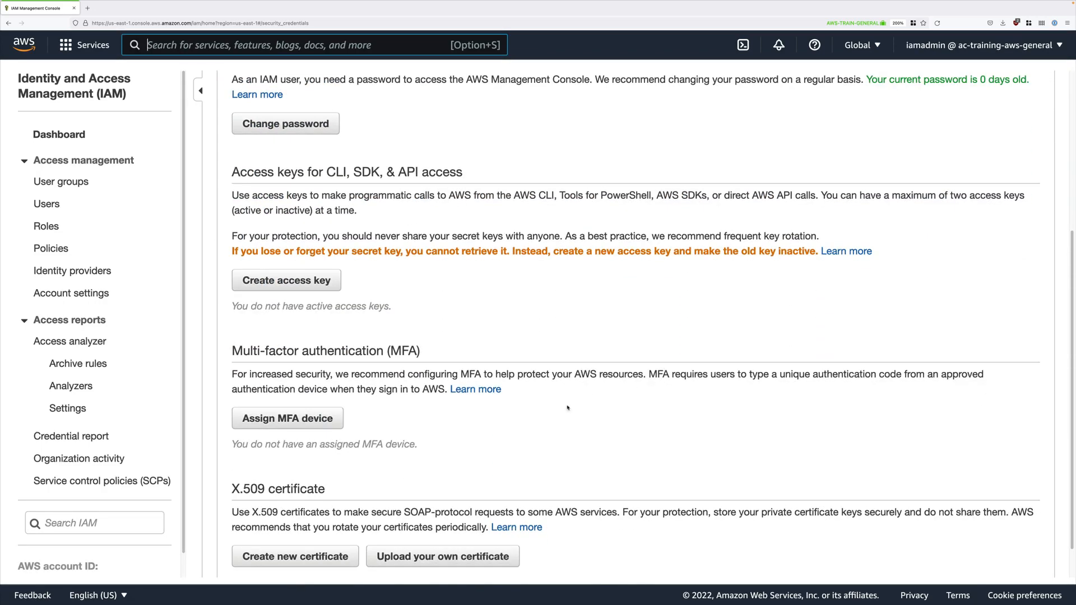
{"action": "left_click", "coordinate": [302, 419]}
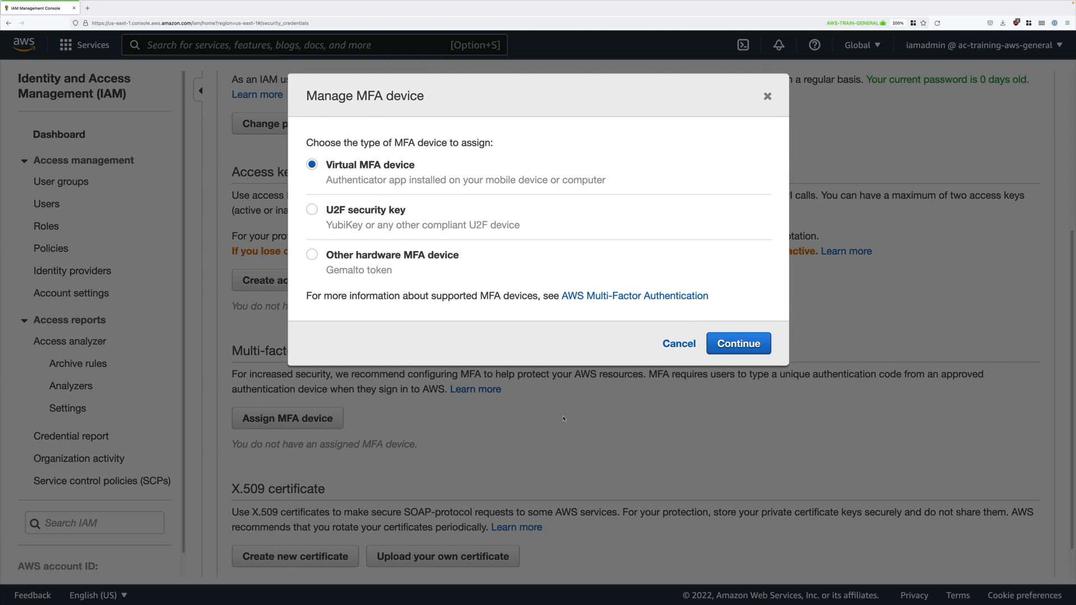
{"action": "left_click", "coordinate": [739, 344]}
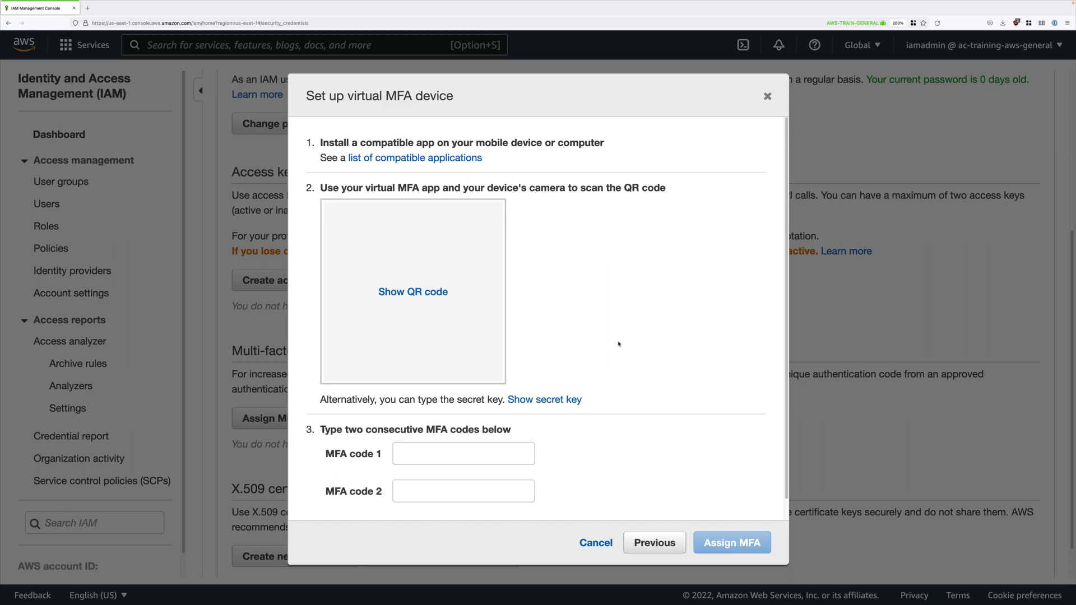
{"action": "left_click", "coordinate": [438, 302]}
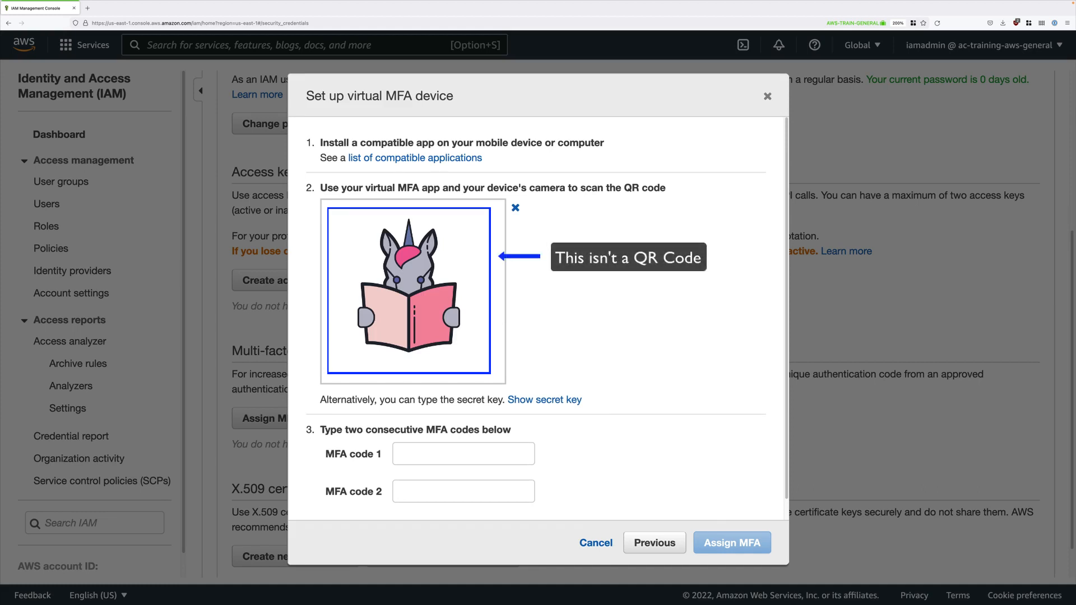
Enter two consecutive MFA codes, assign the virtual MFA device to the user, and dismiss the confirmation.
{"action": "left_click", "coordinate": [415, 453]}
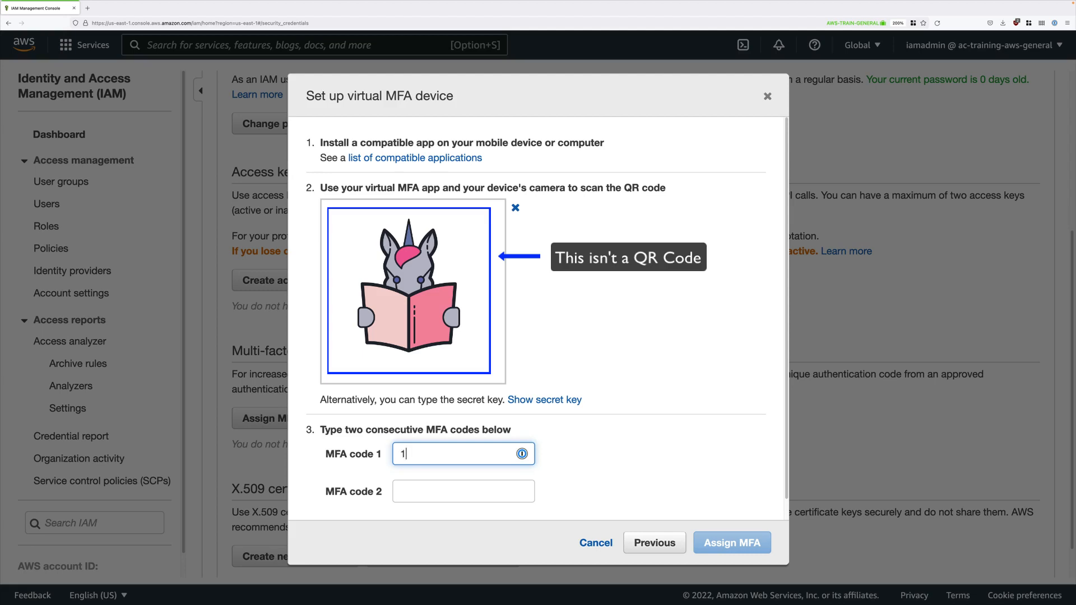
{"action": "key", "text": "Tab"}
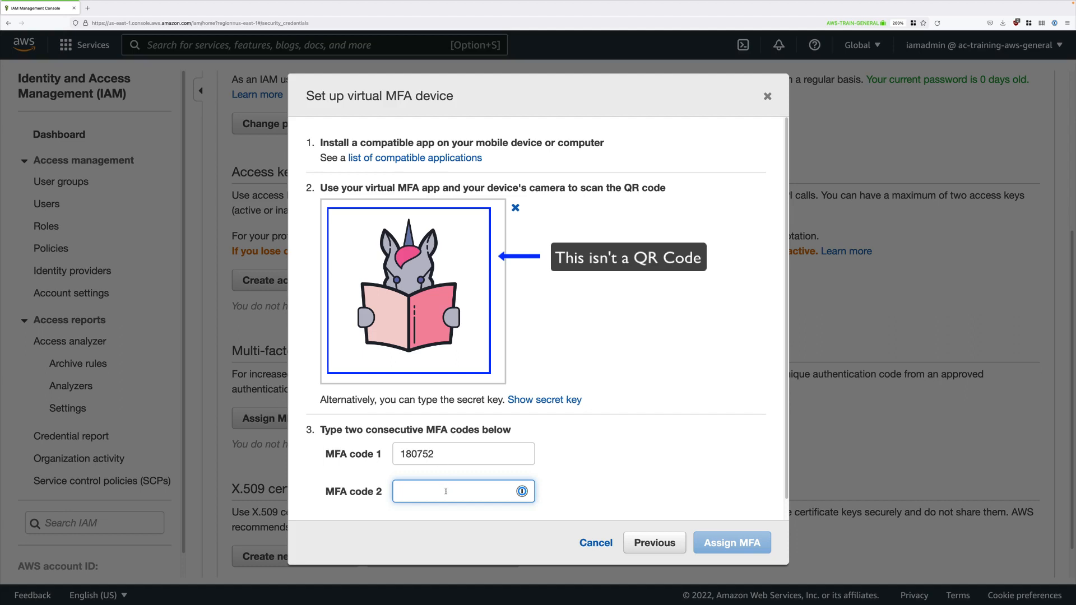
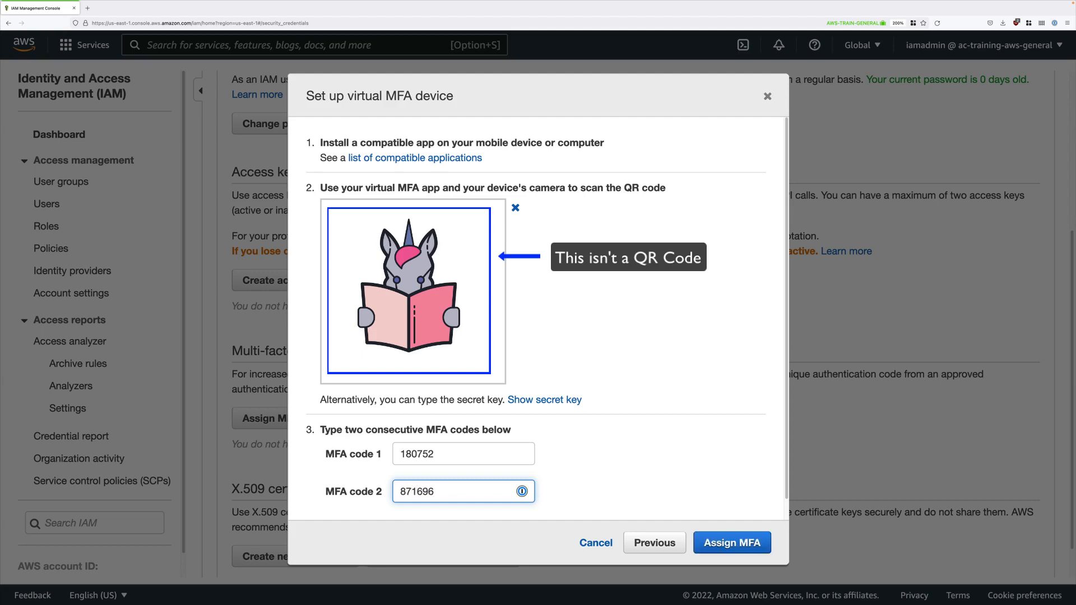
{"action": "left_click", "coordinate": [723, 541]}
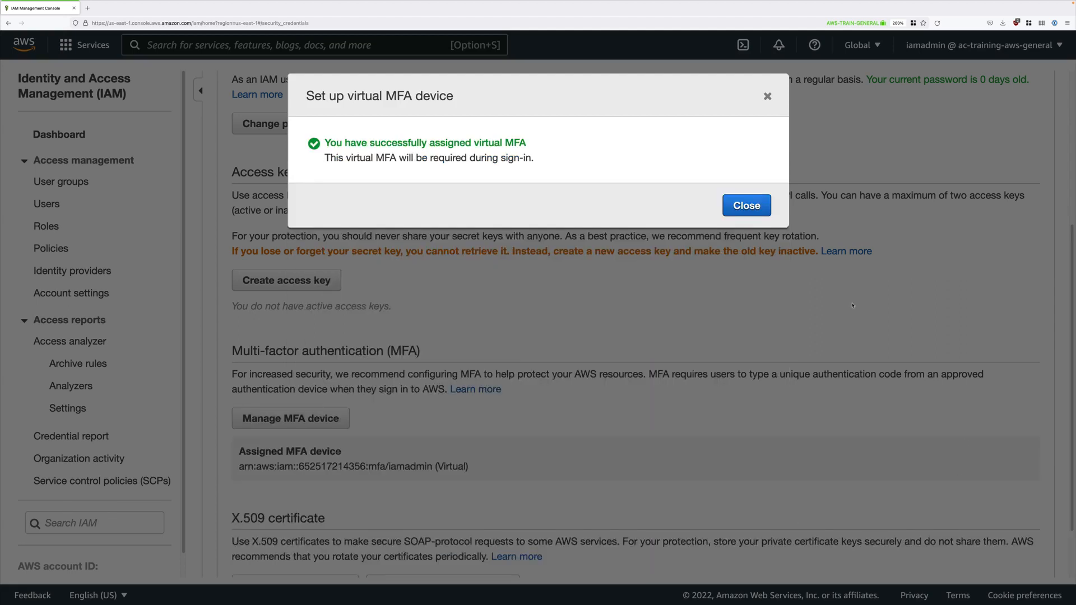
{"action": "left_click", "coordinate": [754, 208]}
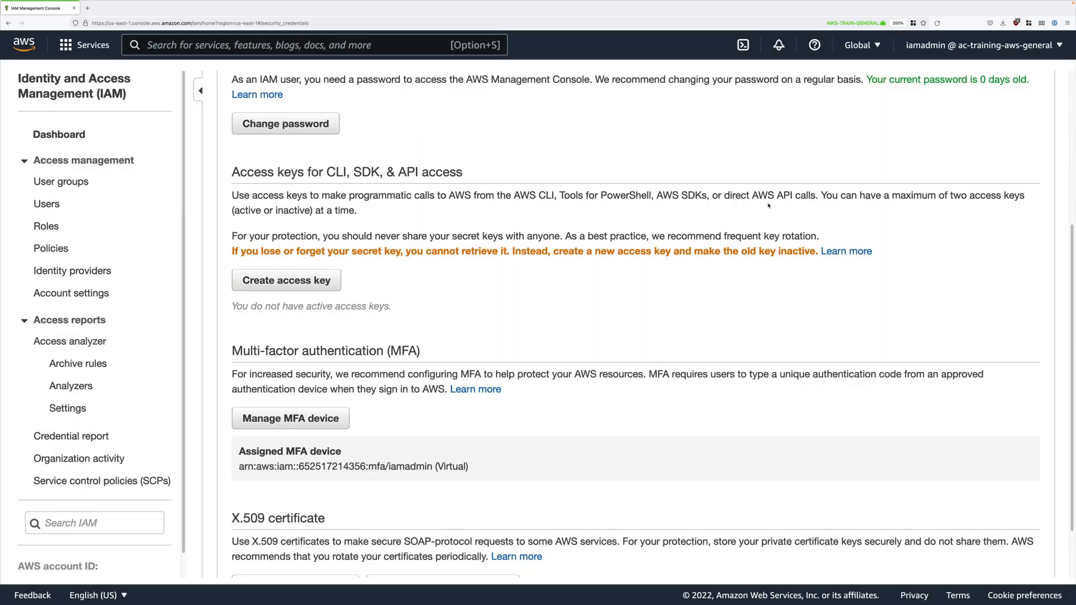
Sign out and sign back in as iamadmin with the account password and an MFA code.
{"action": "left_click", "coordinate": [999, 51]}
{"action": "left_click", "coordinate": [1021, 291]}
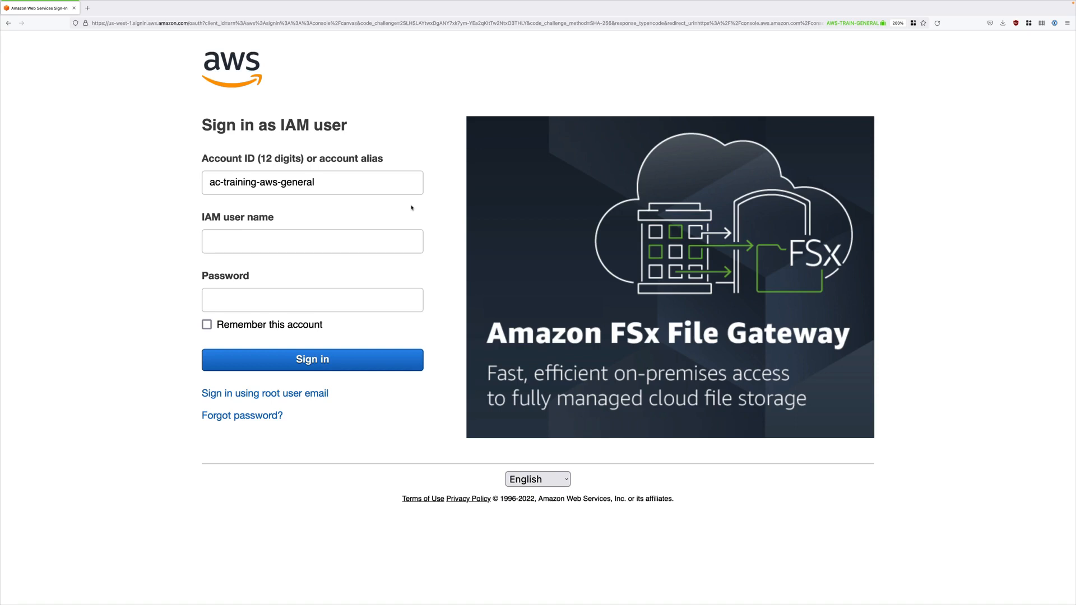
{"action": "left_click", "coordinate": [386, 232]}
{"action": "type", "text": "iamadmin"}
{"action": "key", "text": "Tab"}
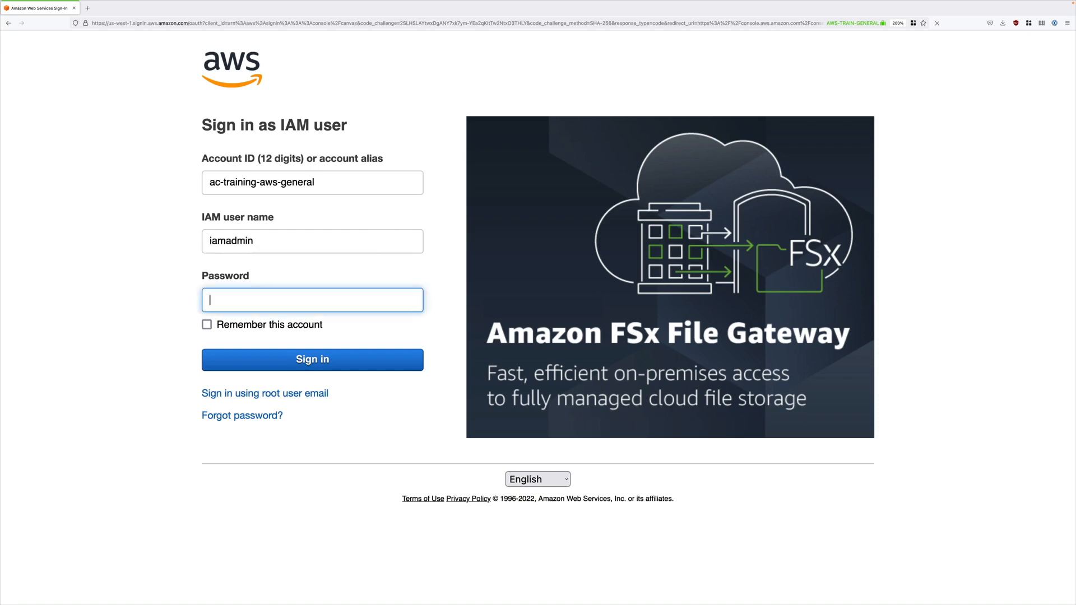
{"action": "key", "text": "super+v"}
{"action": "left_click", "coordinate": [250, 362]}
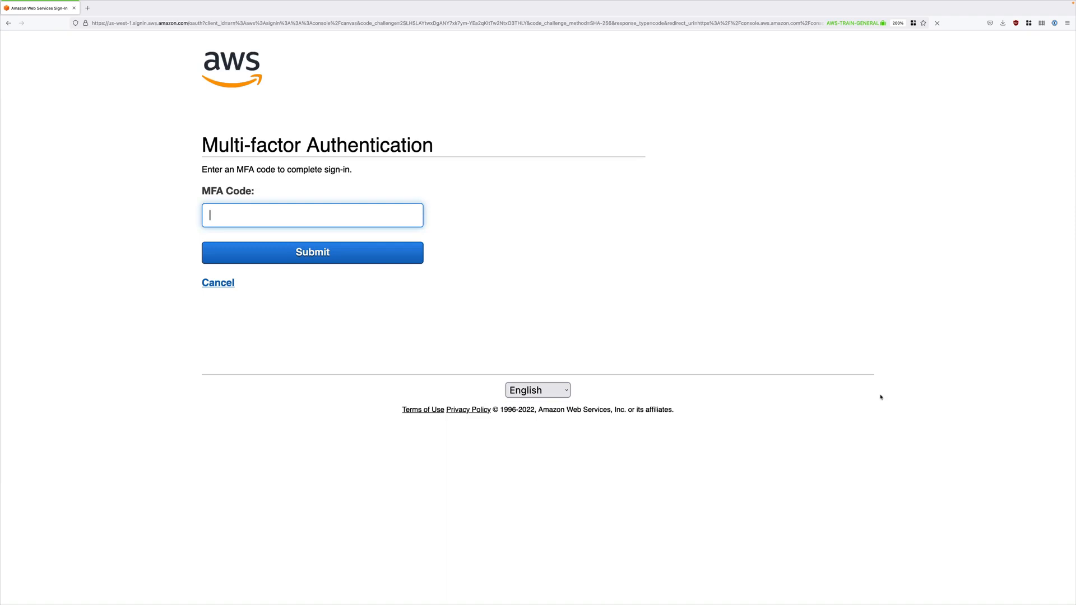
{"action": "left_click", "coordinate": [407, 262]}
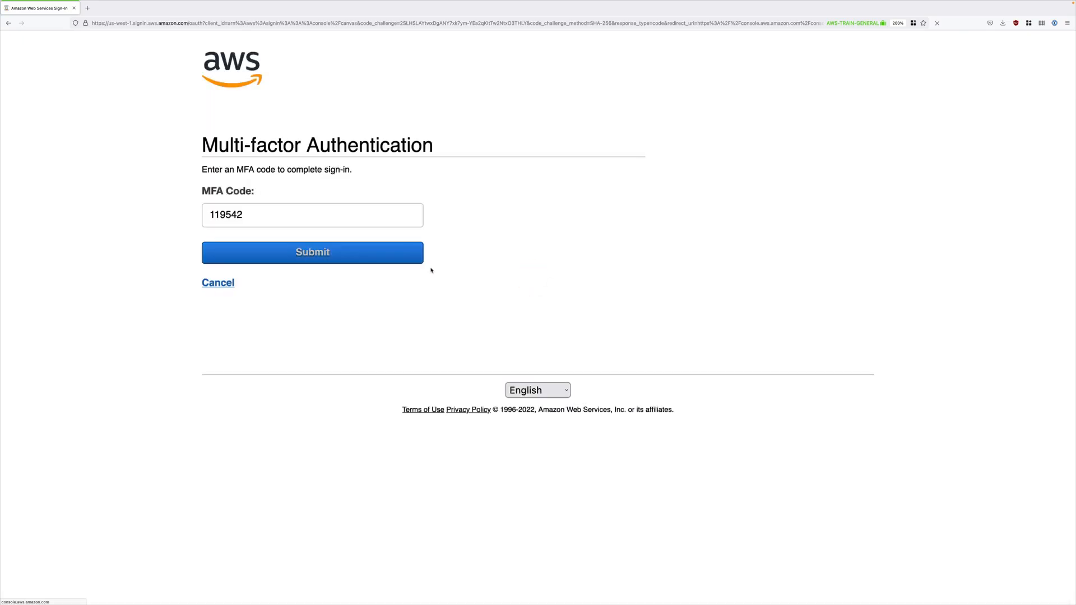